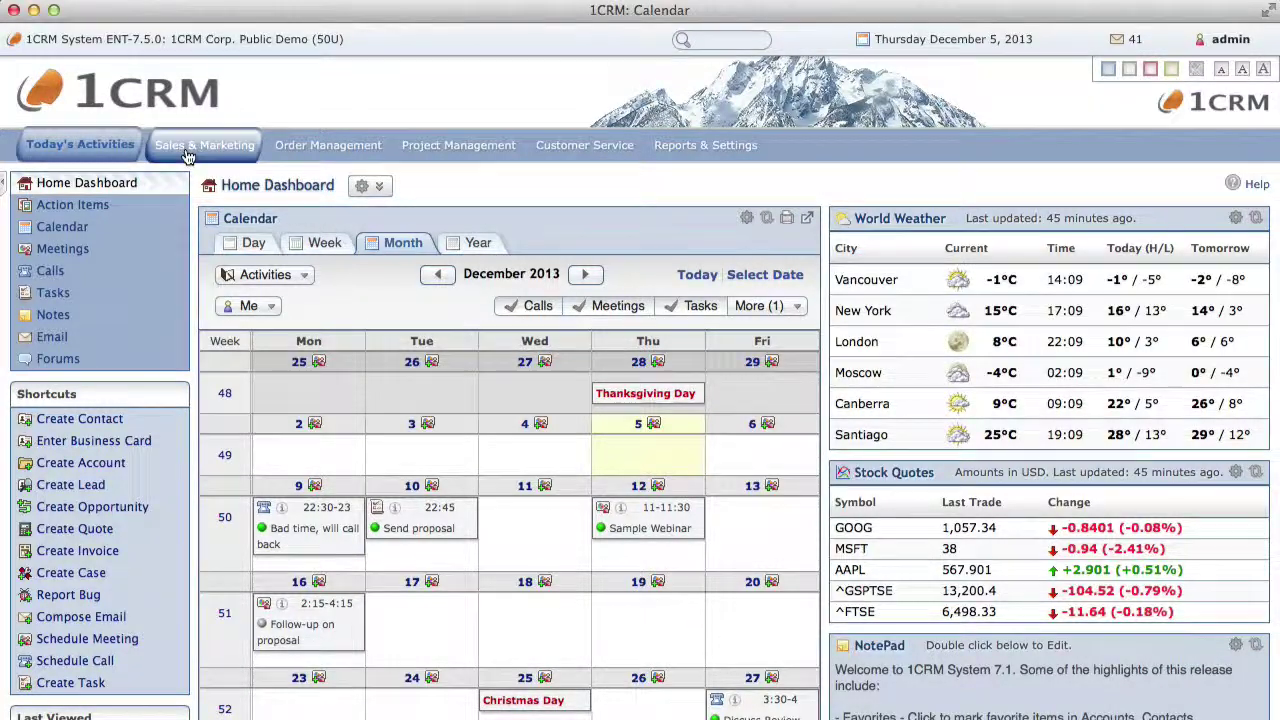
Open the Accounts list under Sales & Marketing, showing all 156 accounts.
mouse_move(187, 155)
left_click(207, 199)
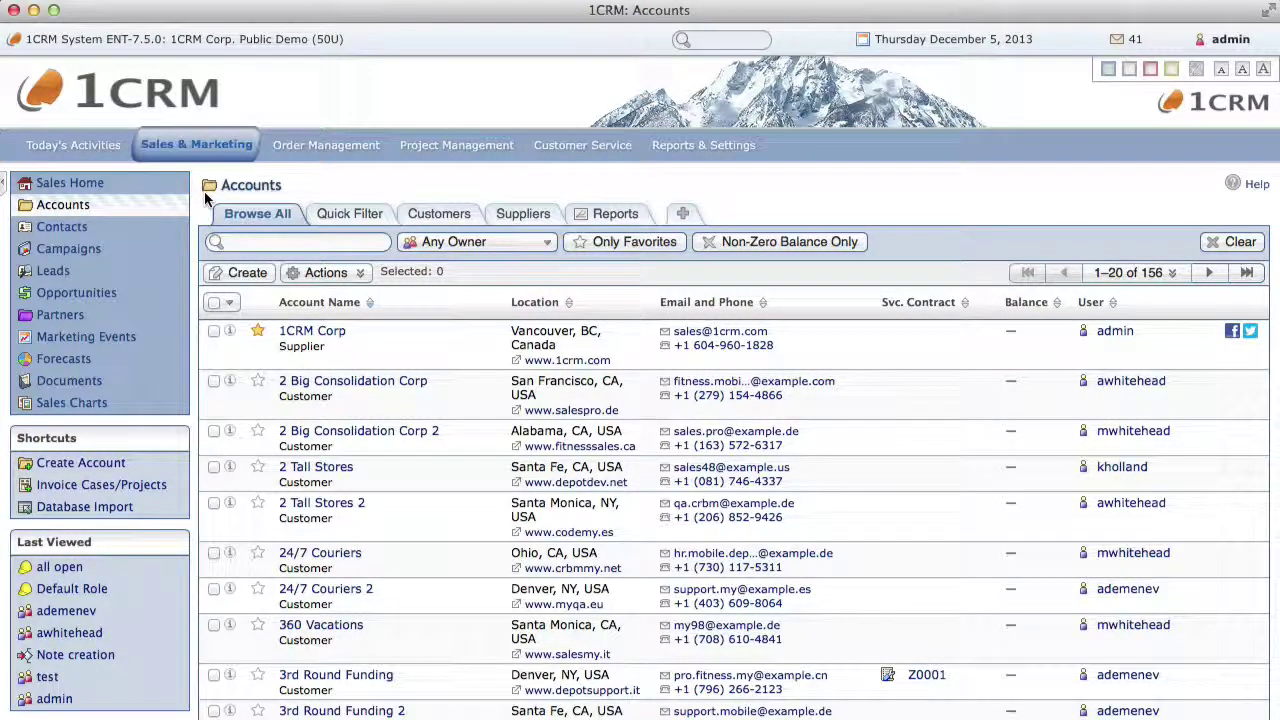
scroll(451, 371, "down", 10)
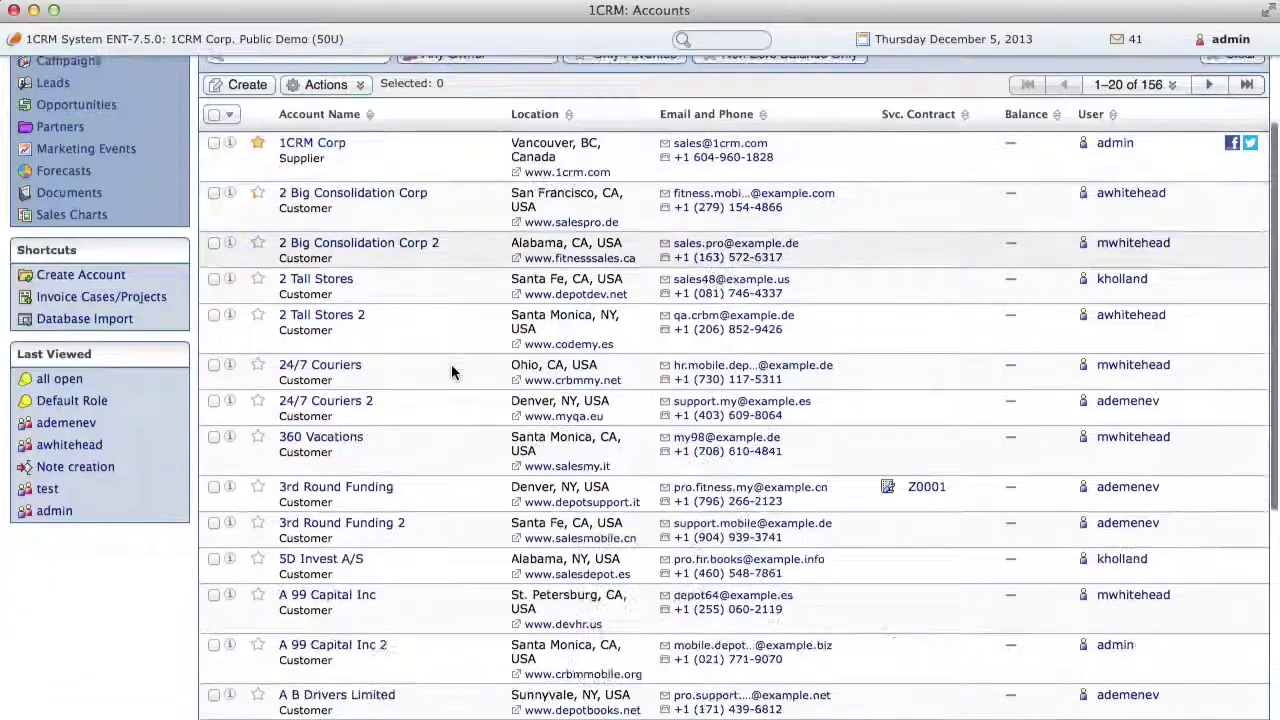
scroll(451, 371, "up", 10)
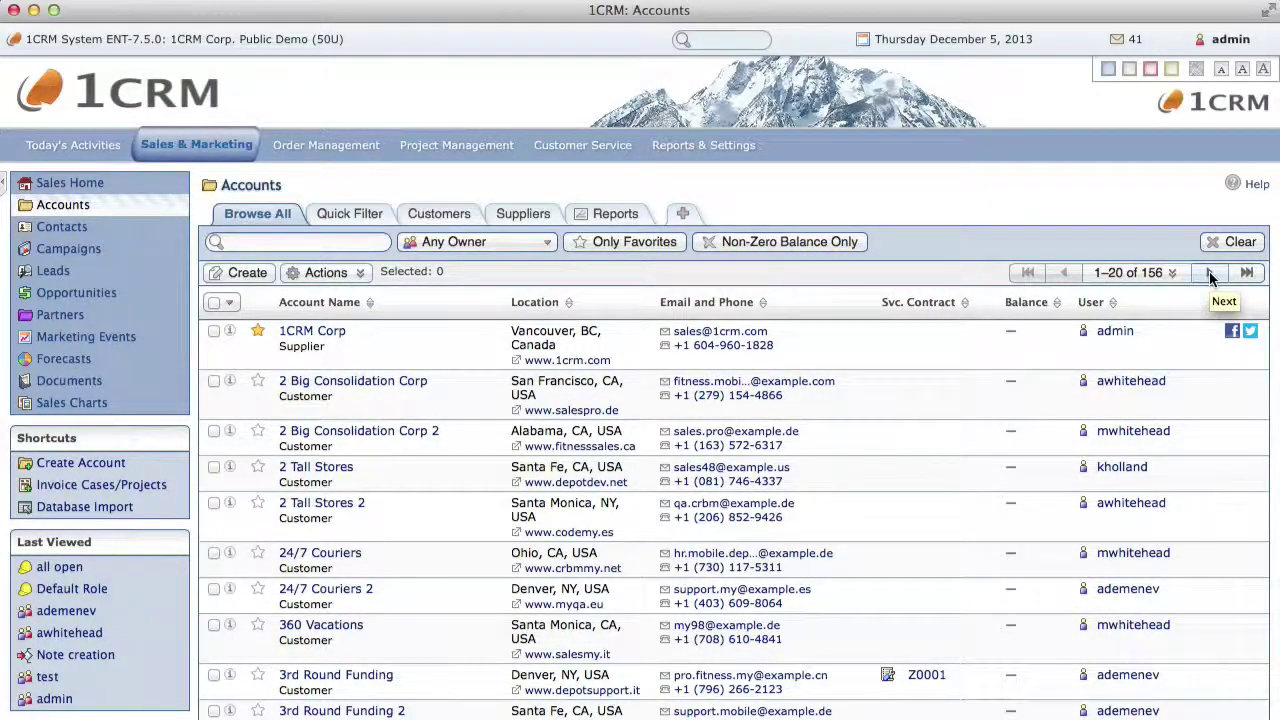
Expand the Mass Update panel below the accounts list.
scroll(862, 388, "down", 10)
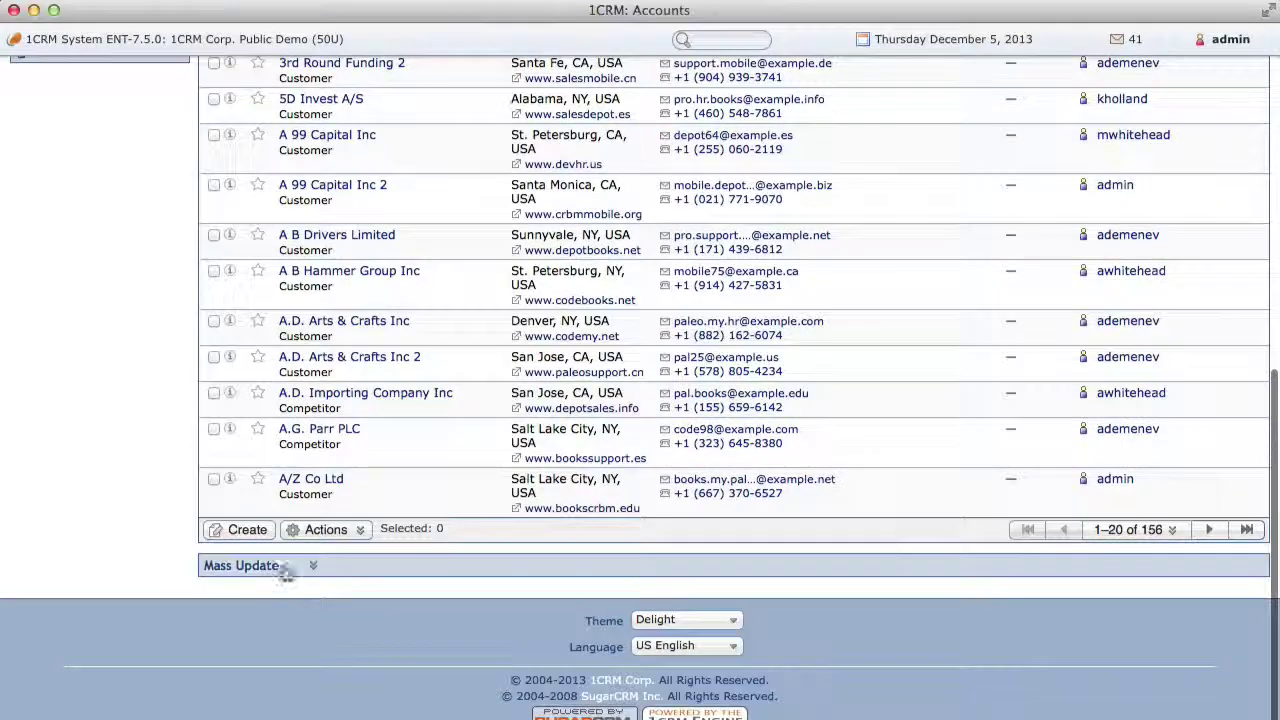
left_click(279, 566)
scroll(300, 570, "up", 10)
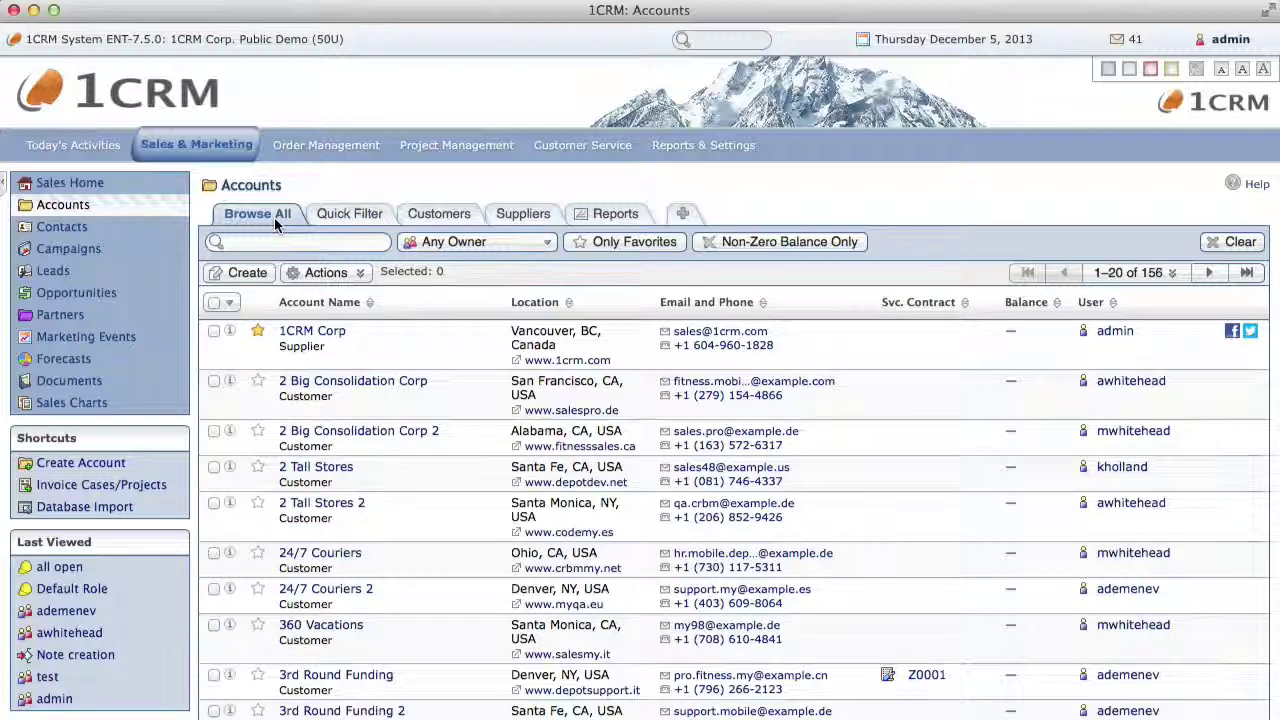
Toggle Non-Zero Balance Only on and off, then search accounts for 'abc'.
left_click(291, 242)
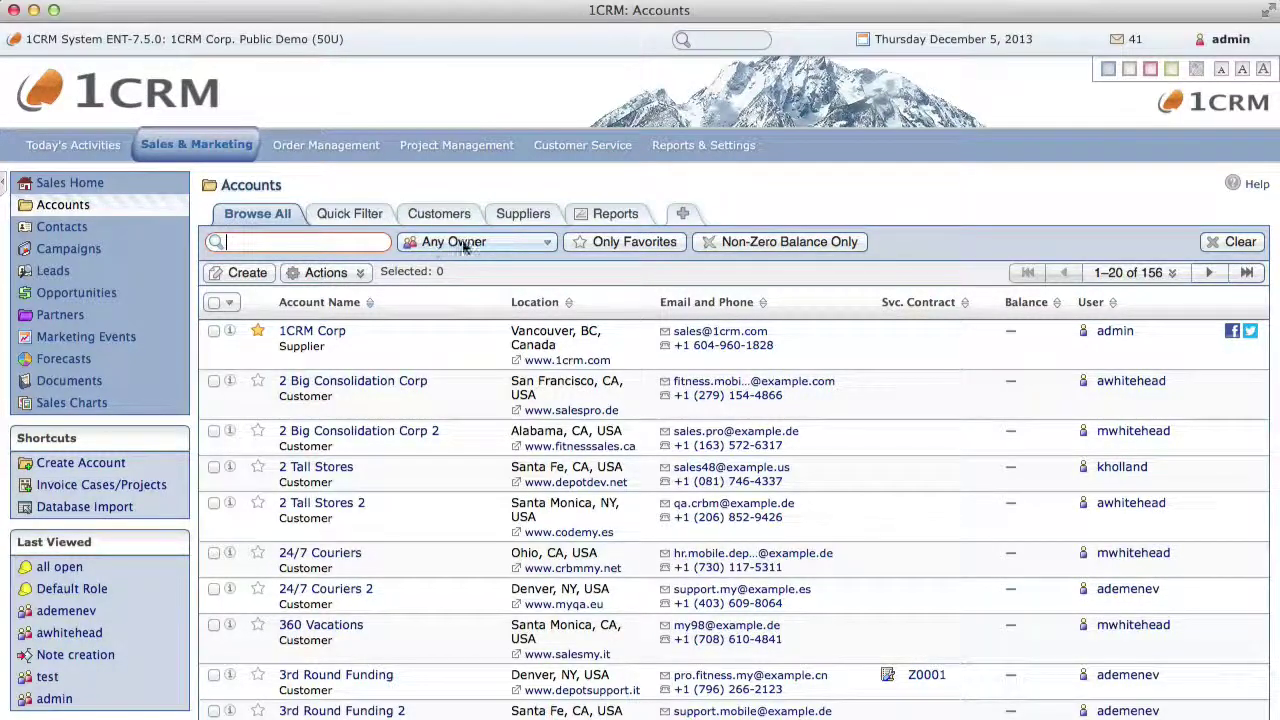
left_click(764, 244)
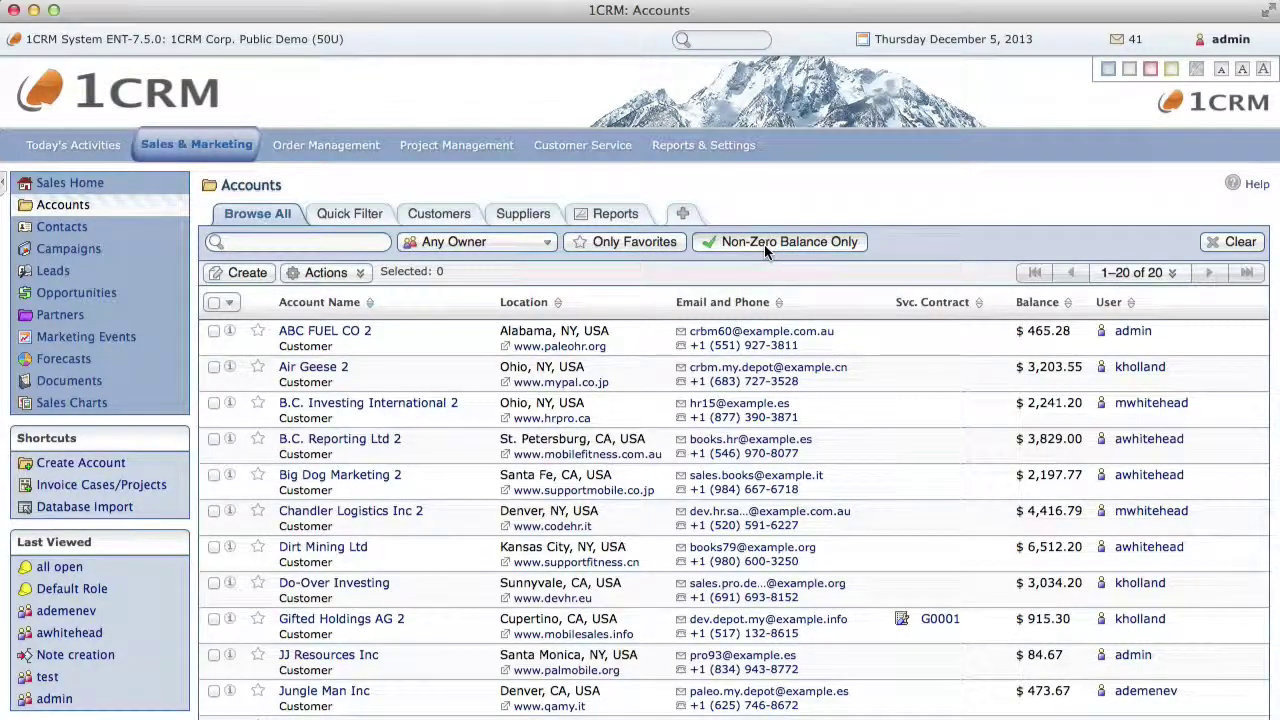
left_click(764, 244)
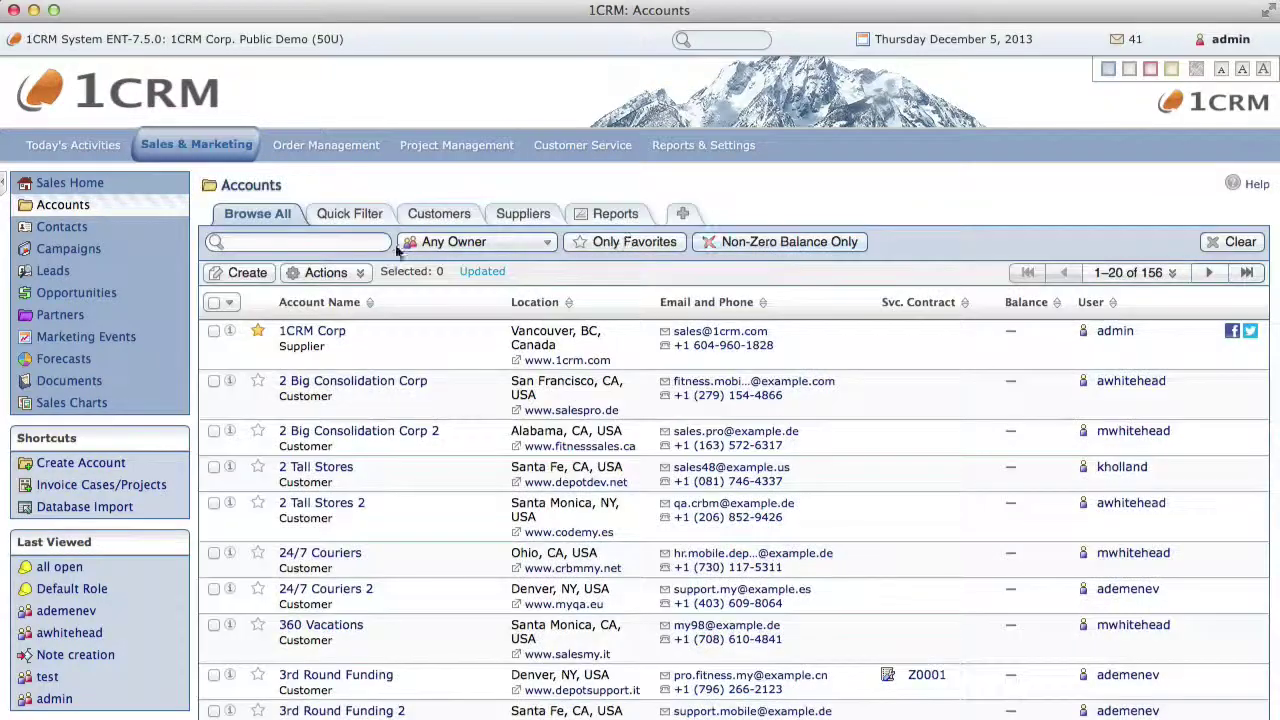
left_click(369, 246)
type("abc")
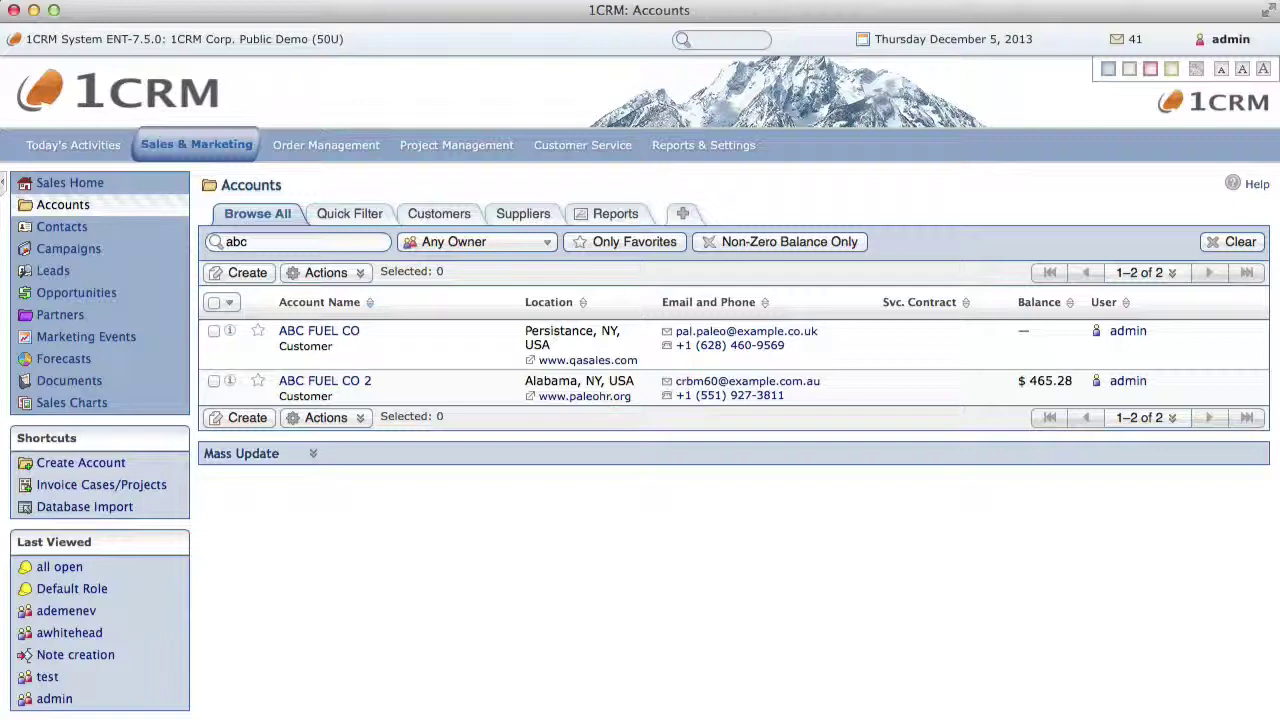
Review the Quick Filter Type, Annual Revenue and Is a Supplier options, then show the 148 Customers.
left_click(322, 214)
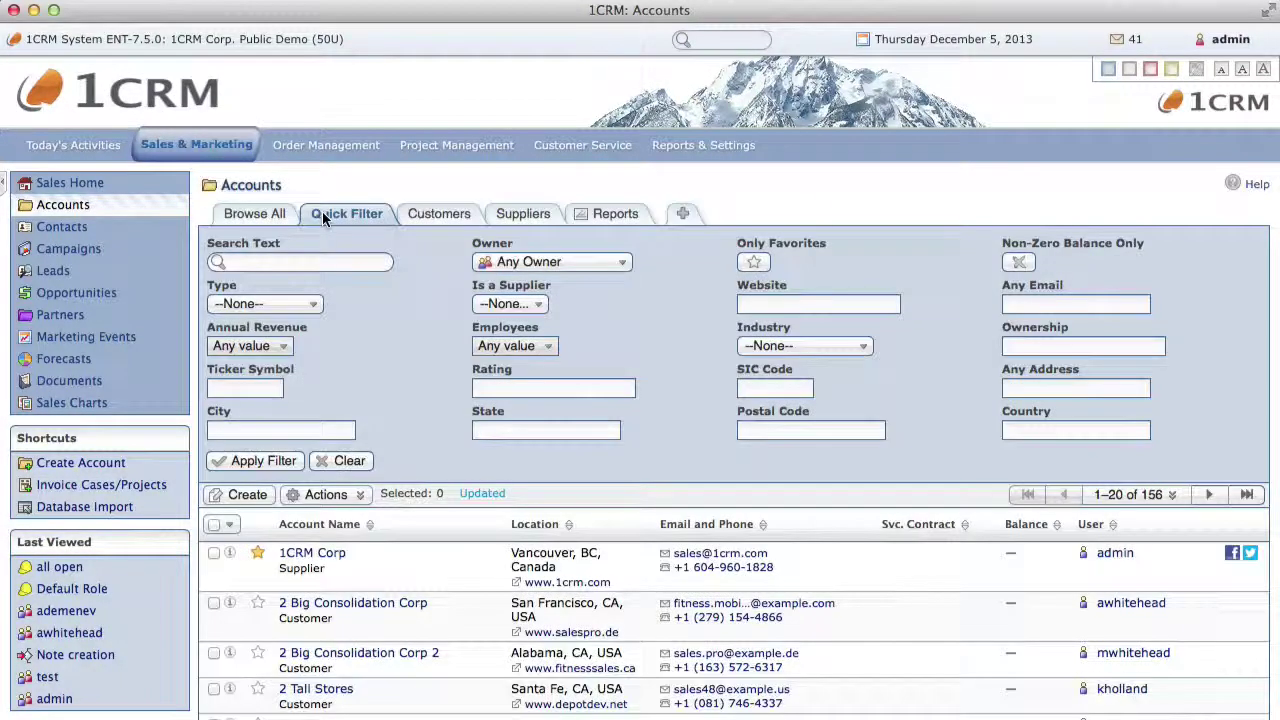
scroll(415, 350, "down", 3)
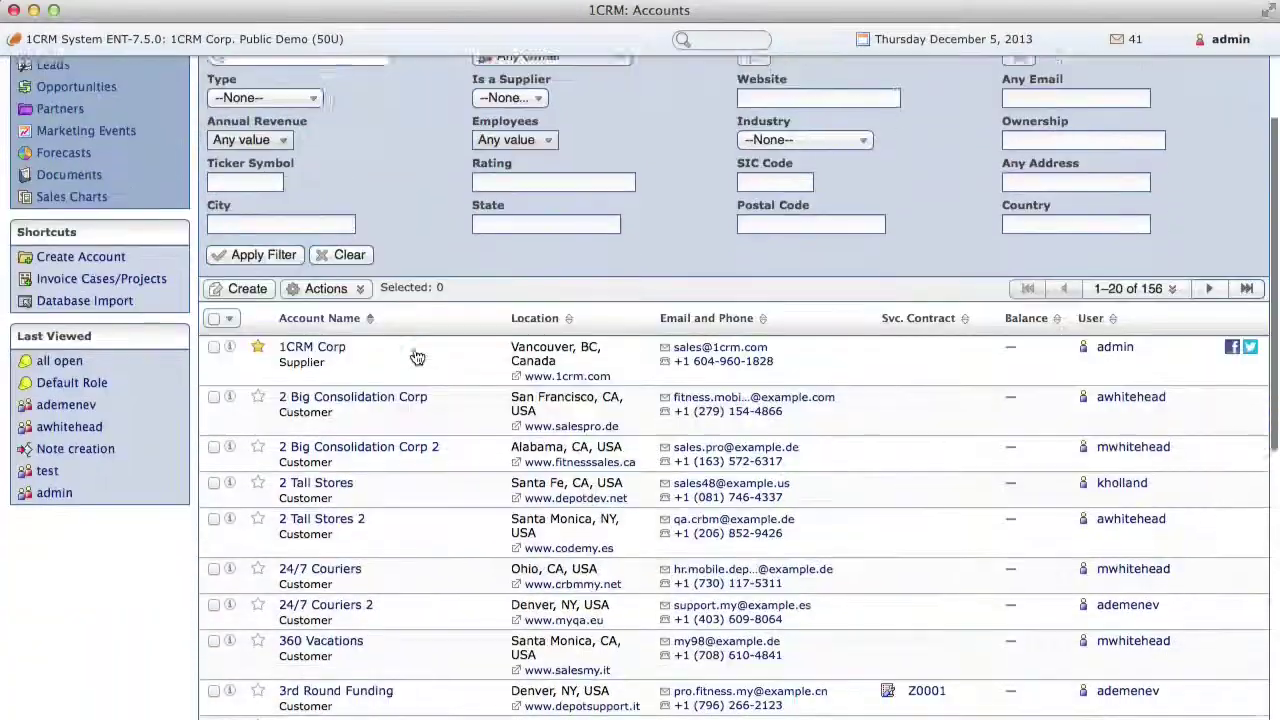
scroll(417, 357, "up", 5)
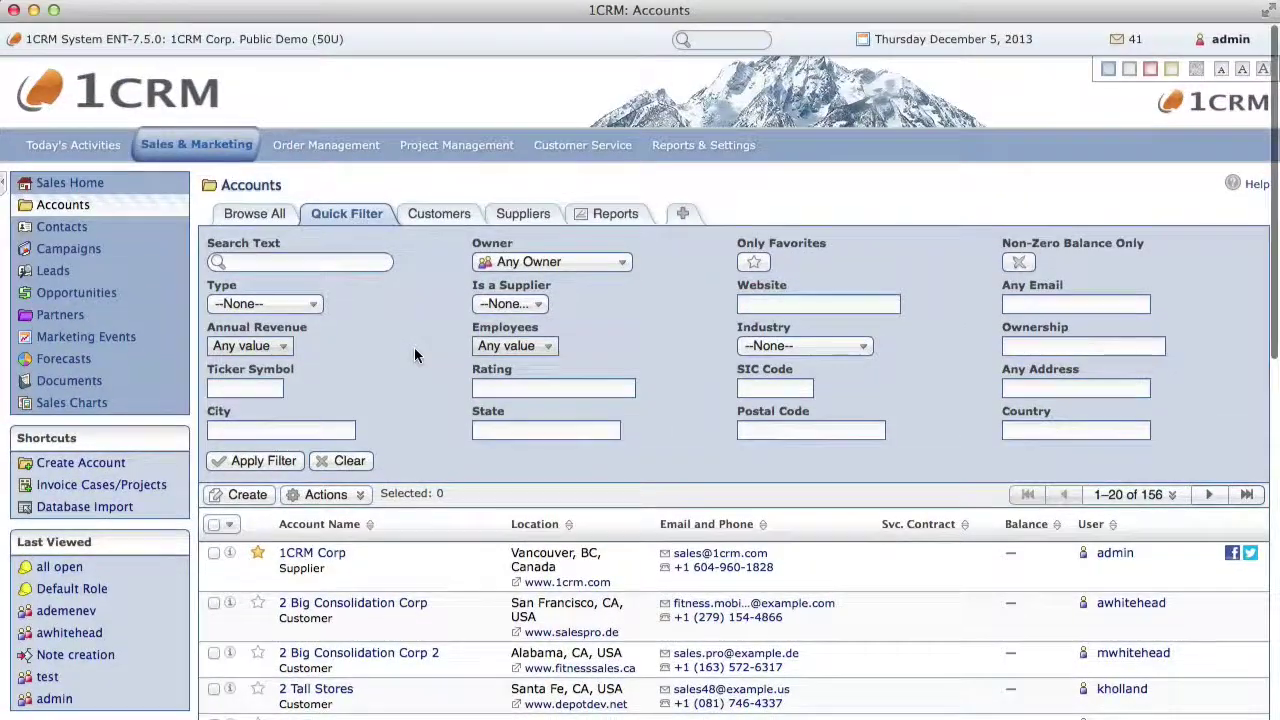
left_click(305, 300)
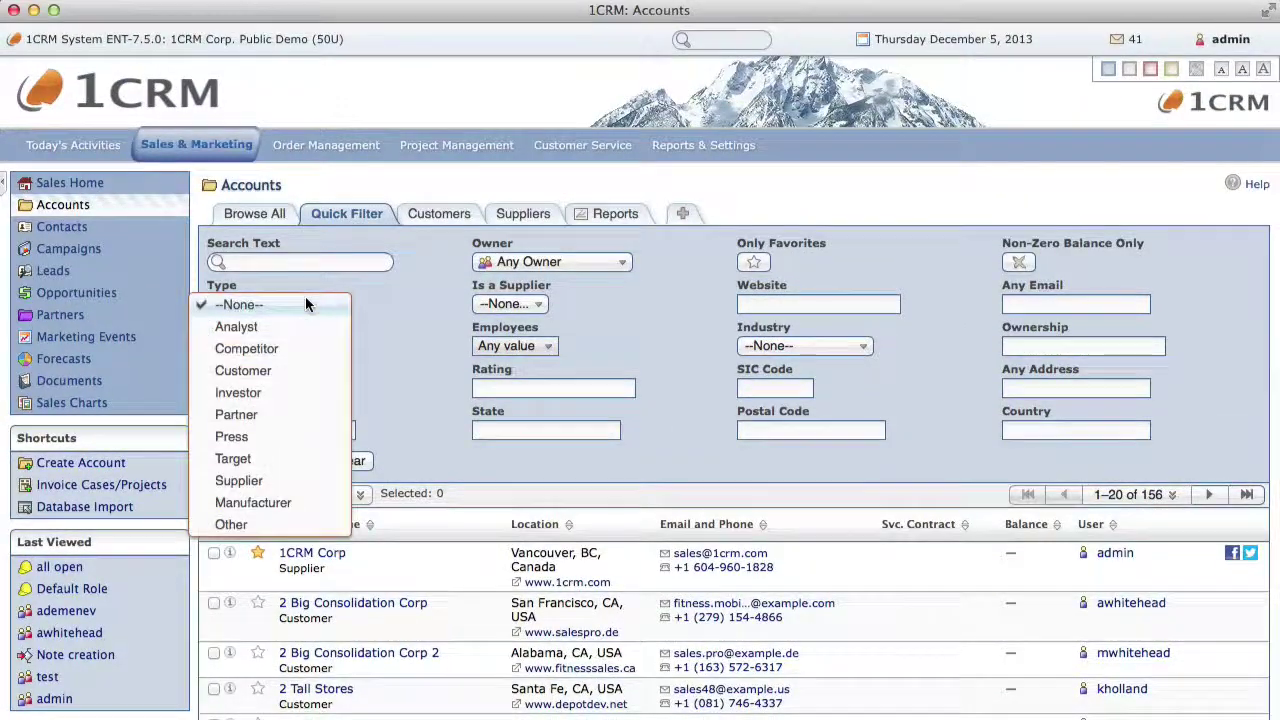
left_click(396, 344)
left_click(273, 350)
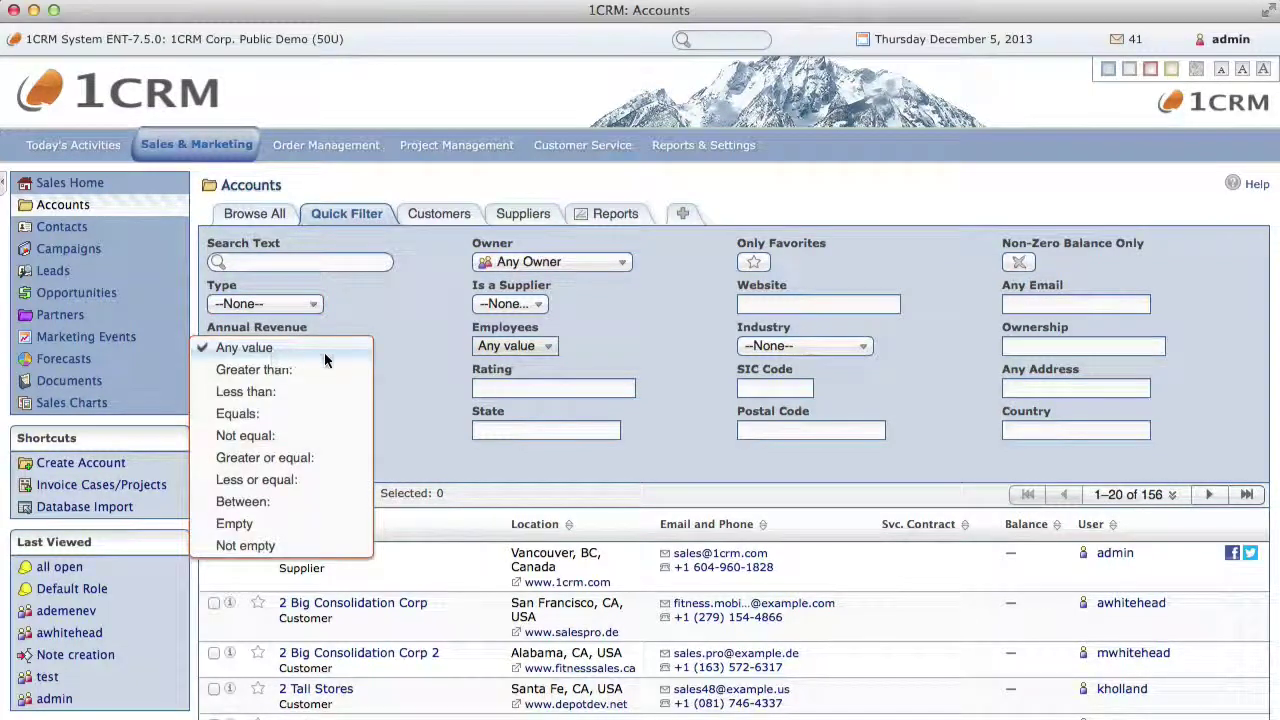
left_click(427, 366)
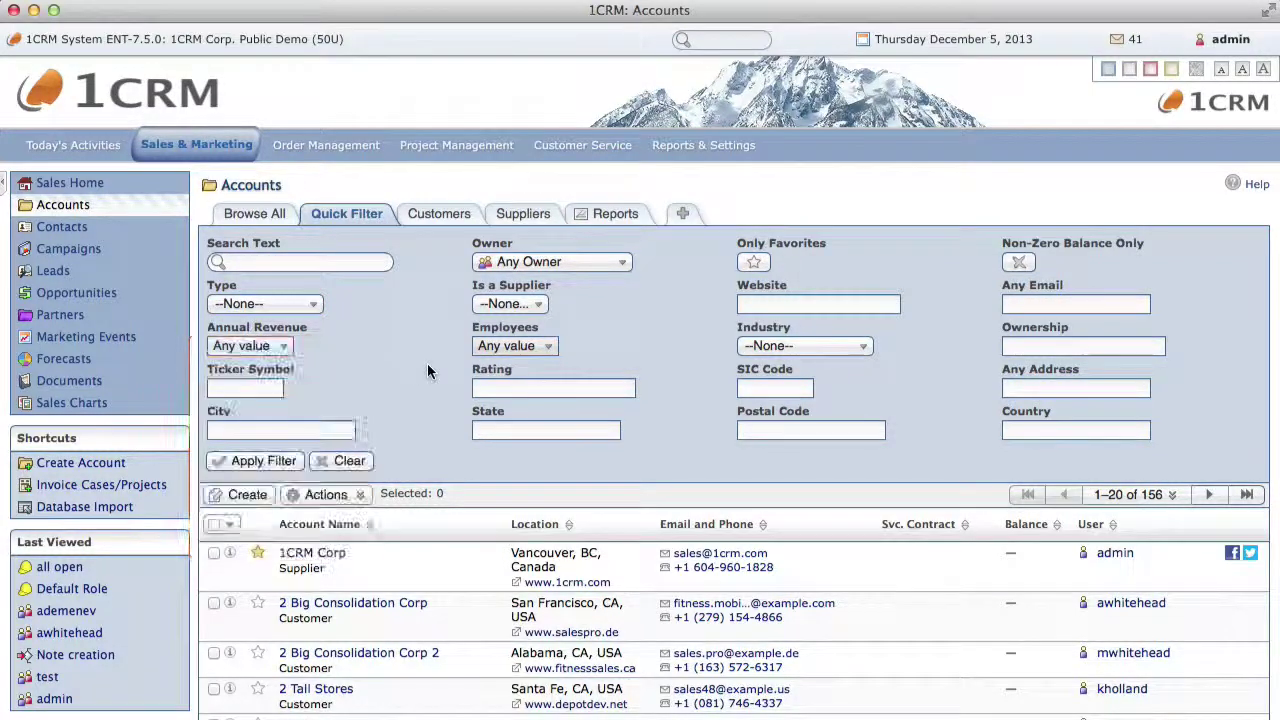
left_click(522, 303)
left_click(522, 303)
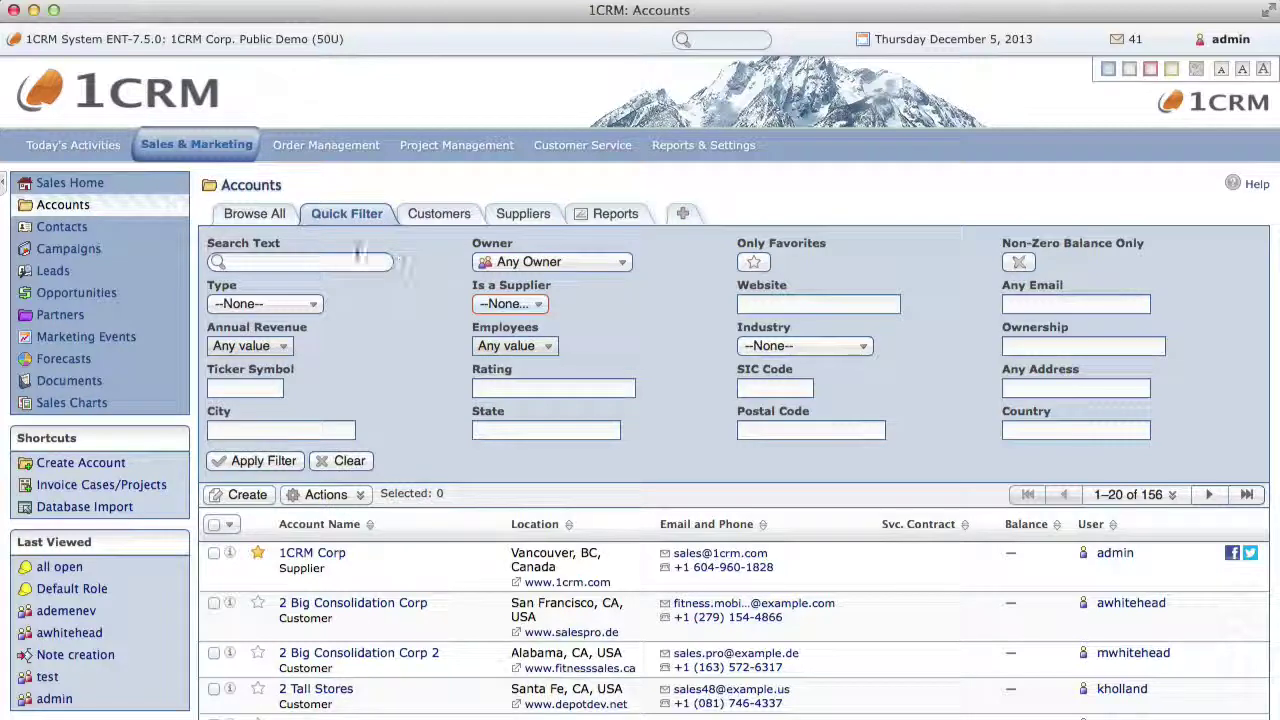
left_click(417, 216)
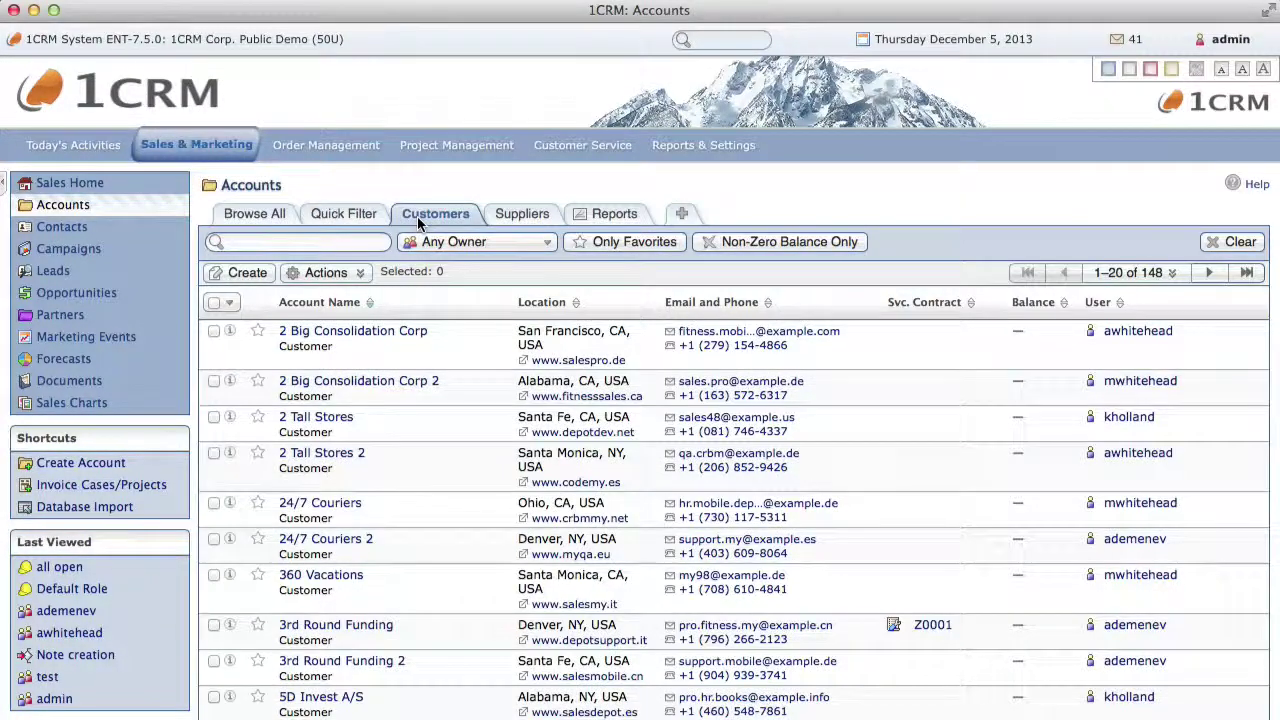
Look at the Suppliers view and saved account Reports, then return to Browse All.
left_click(516, 218)
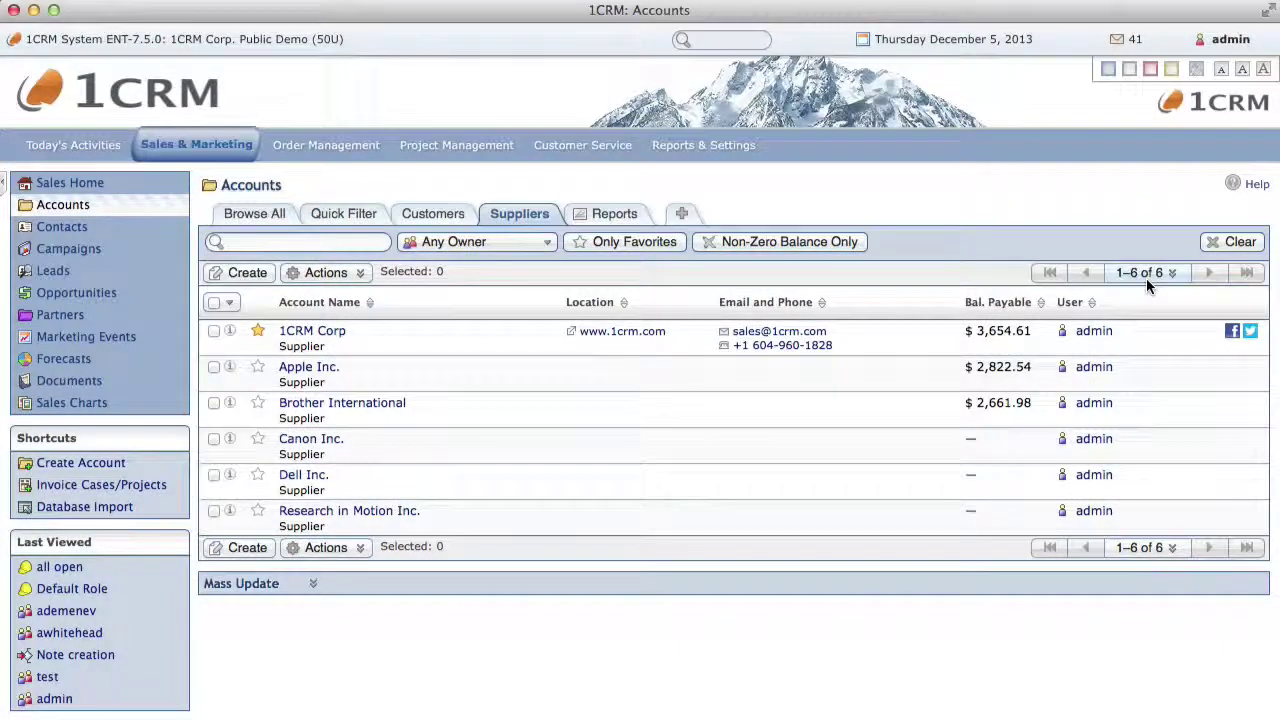
left_click(255, 214)
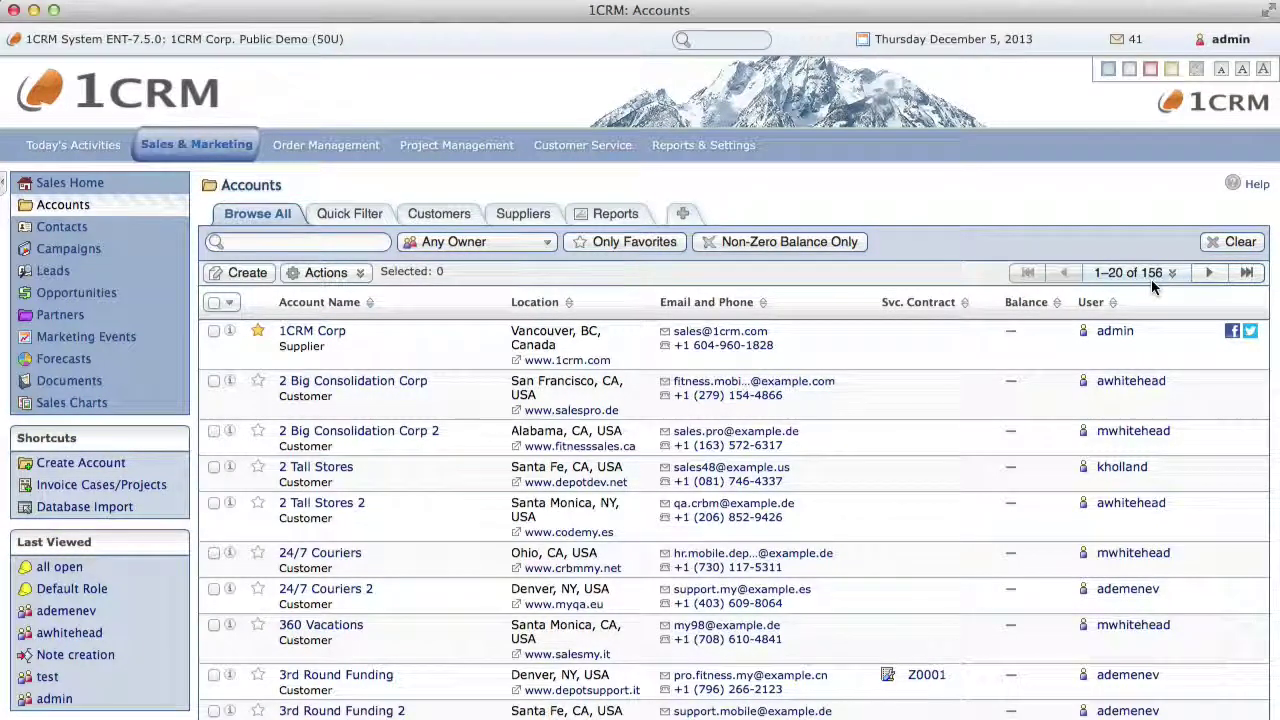
left_click(615, 214)
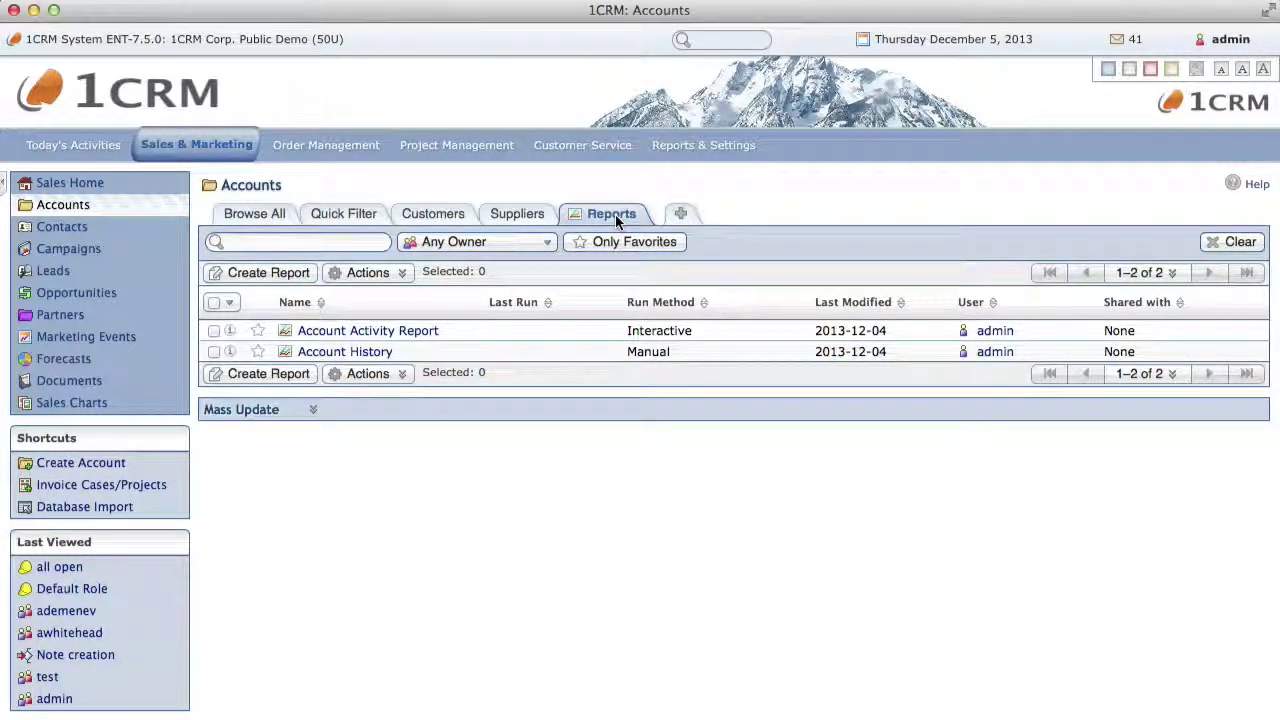
left_click(385, 273)
left_click(385, 273)
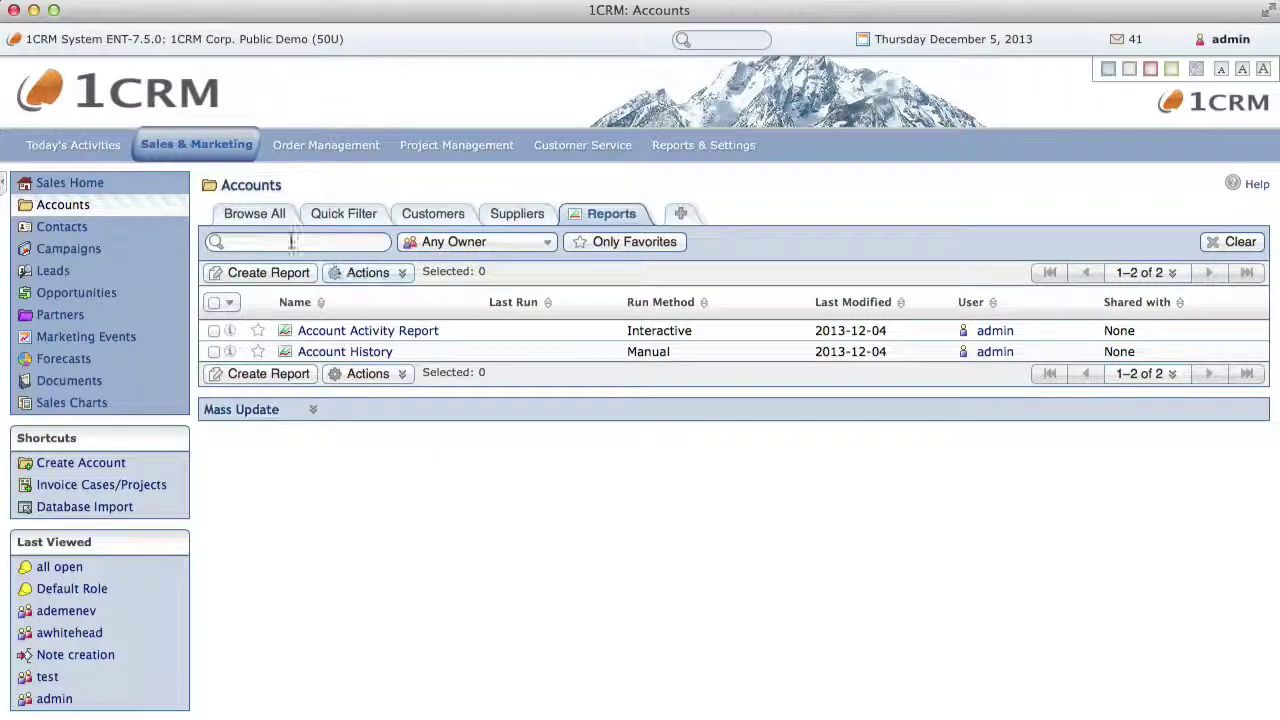
left_click(264, 214)
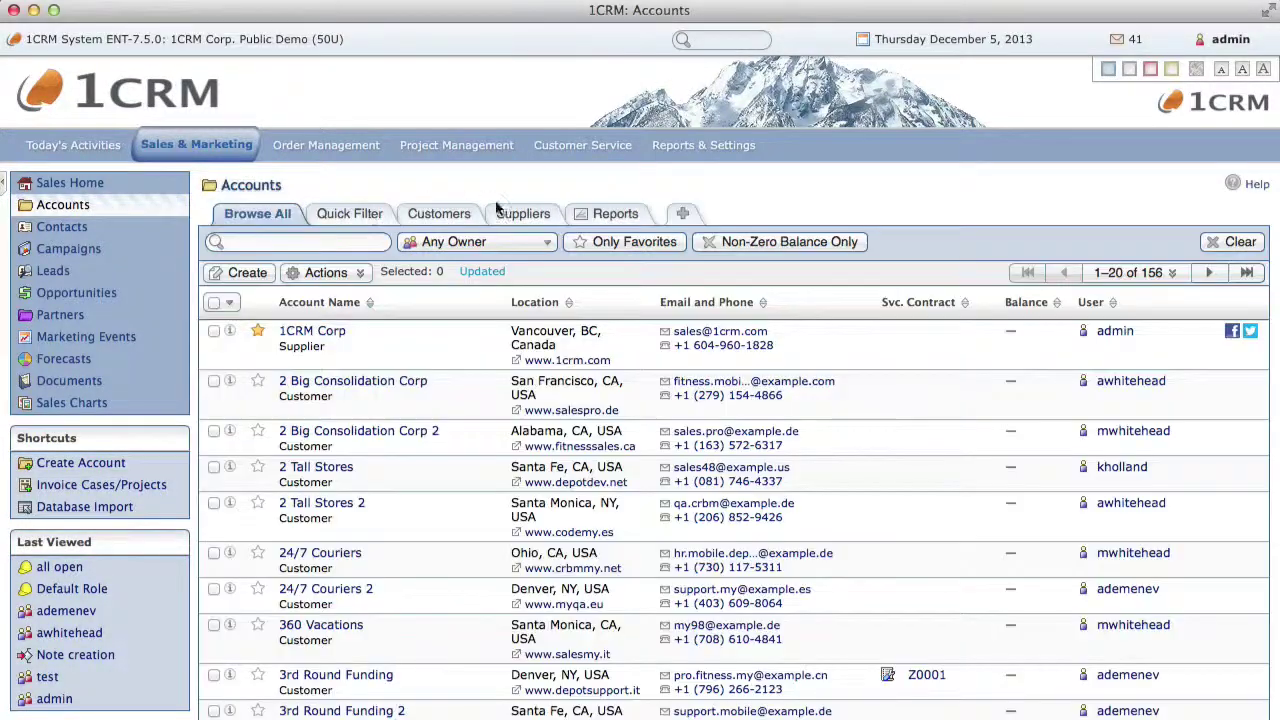
Create a new list layout named 'AR List' and review its filters.
left_click(682, 213)
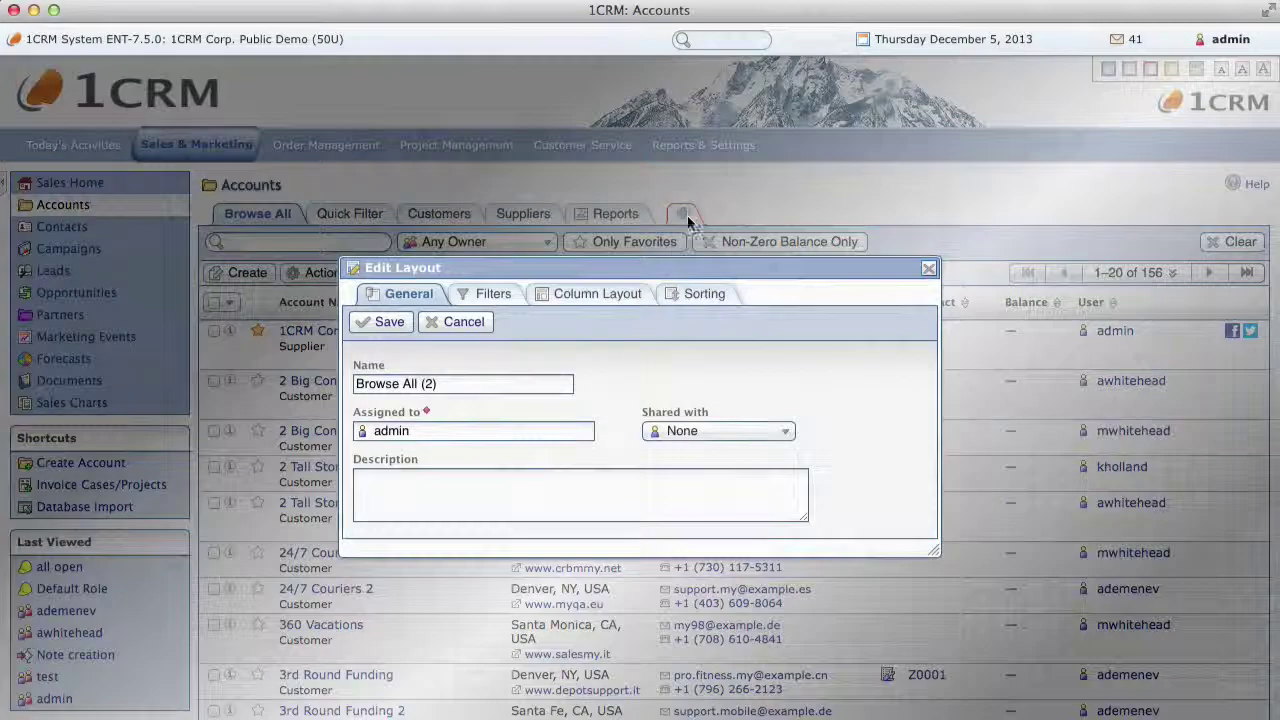
left_click(520, 381)
triple_click(520, 381)
type("AR List")
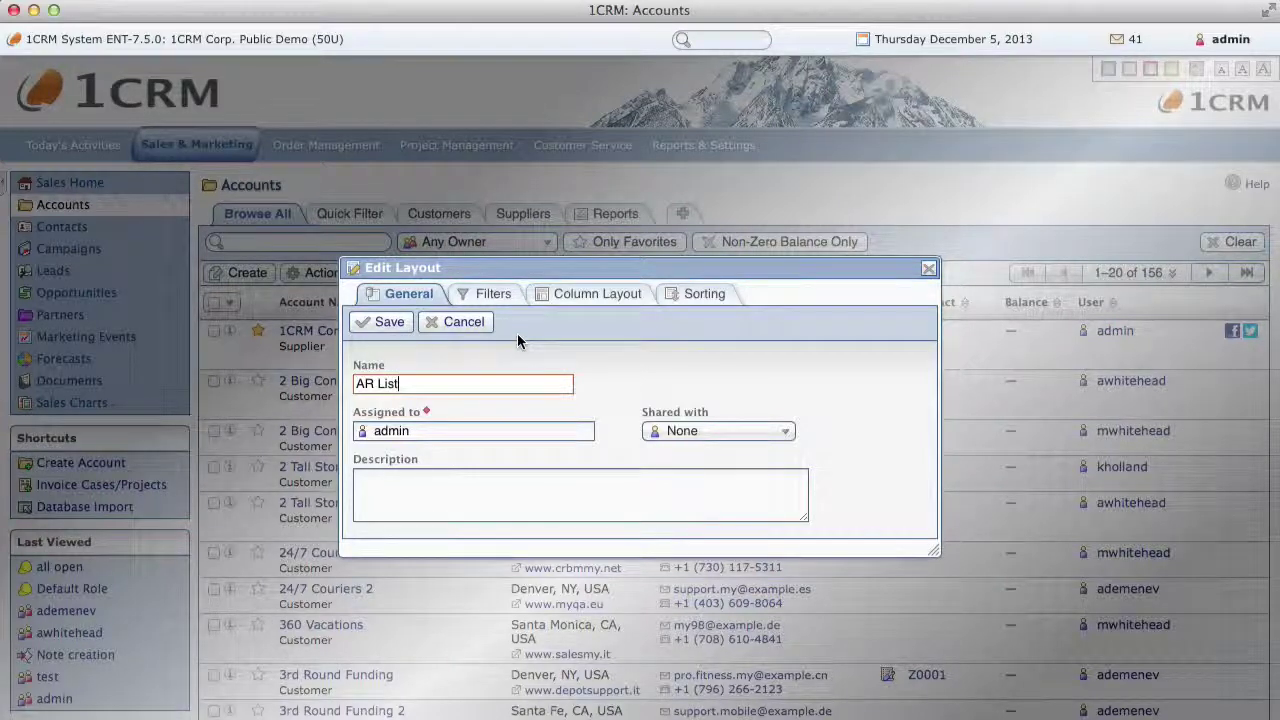
left_click(499, 298)
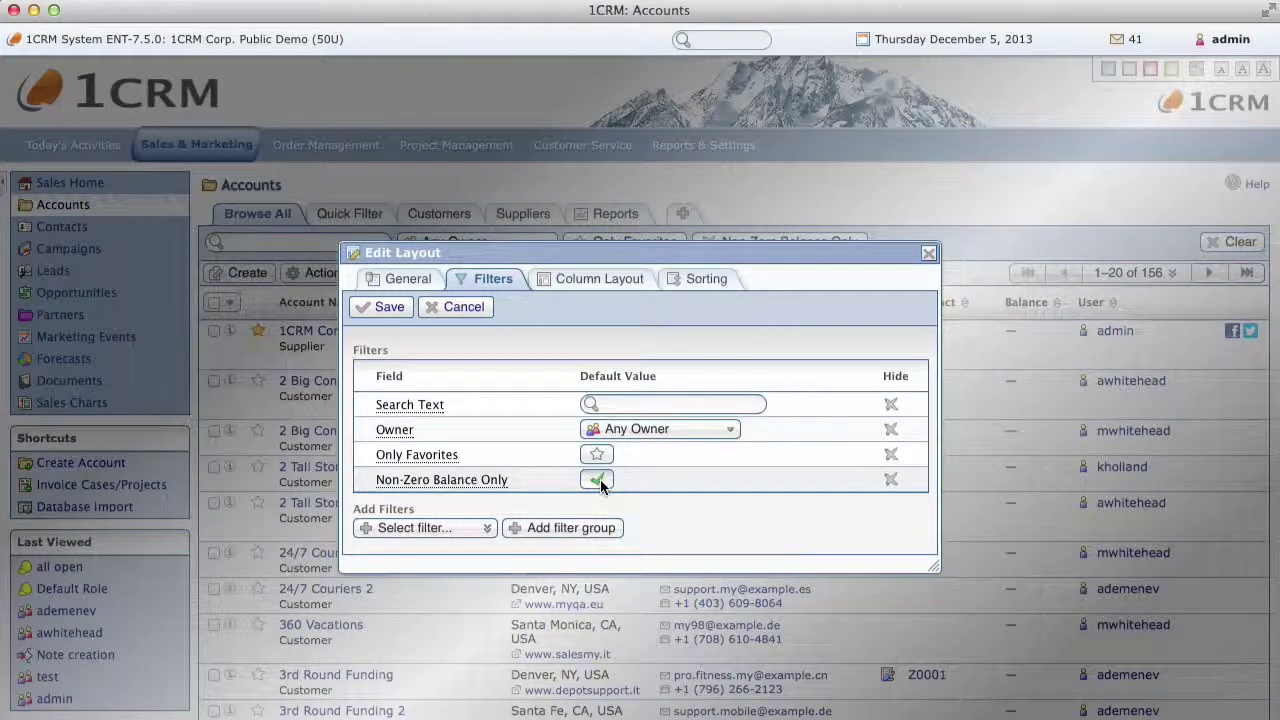
Replace the Name sort with Balance Receivable descending and save the layout.
left_click(700, 281)
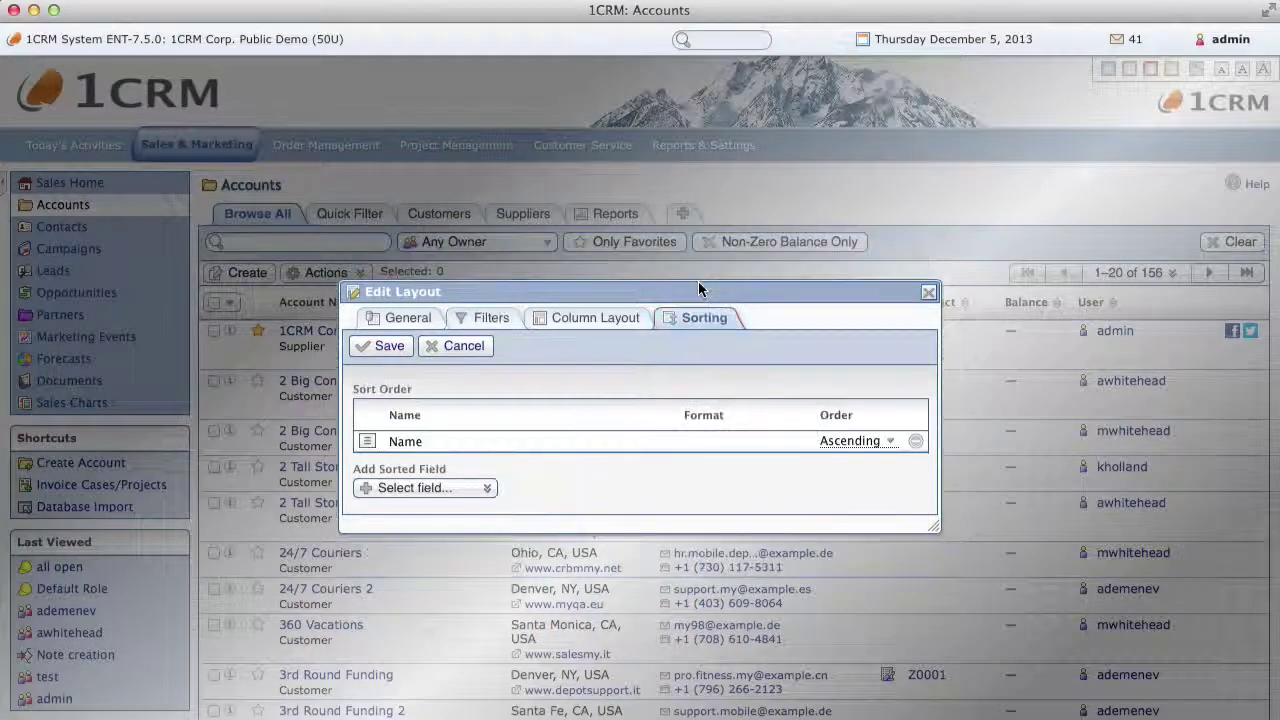
left_click(908, 438)
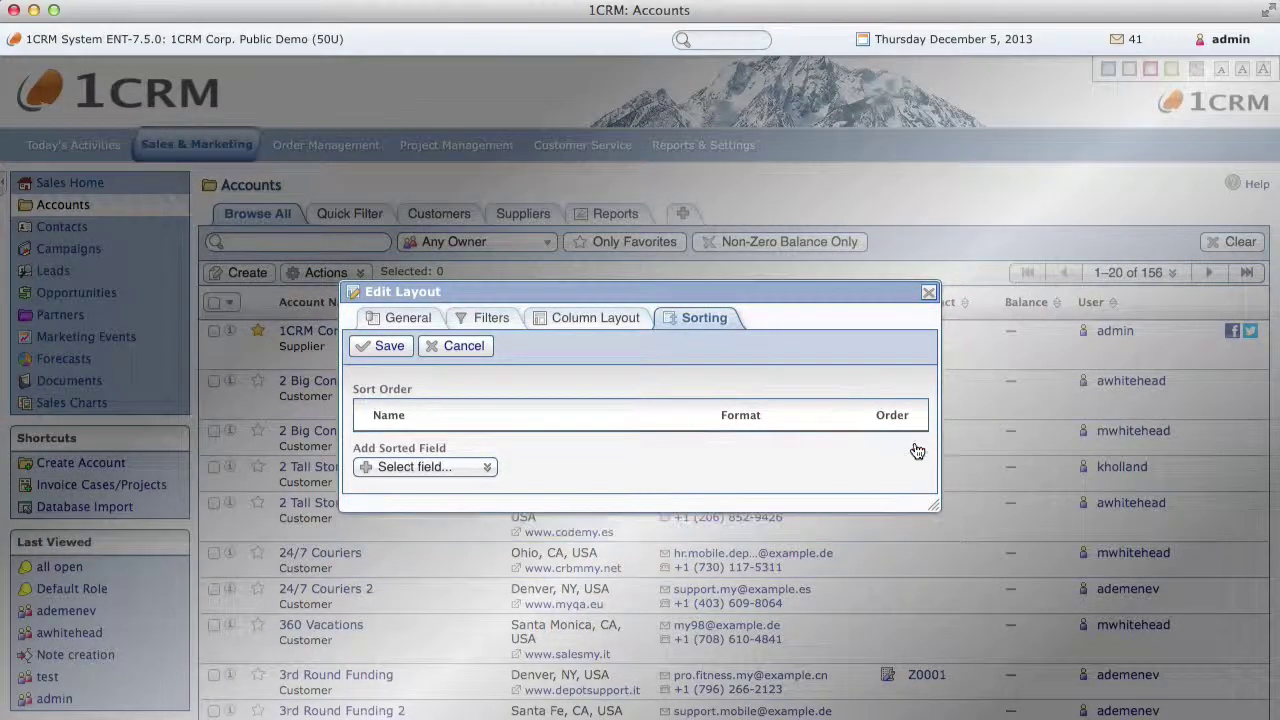
left_click(426, 466)
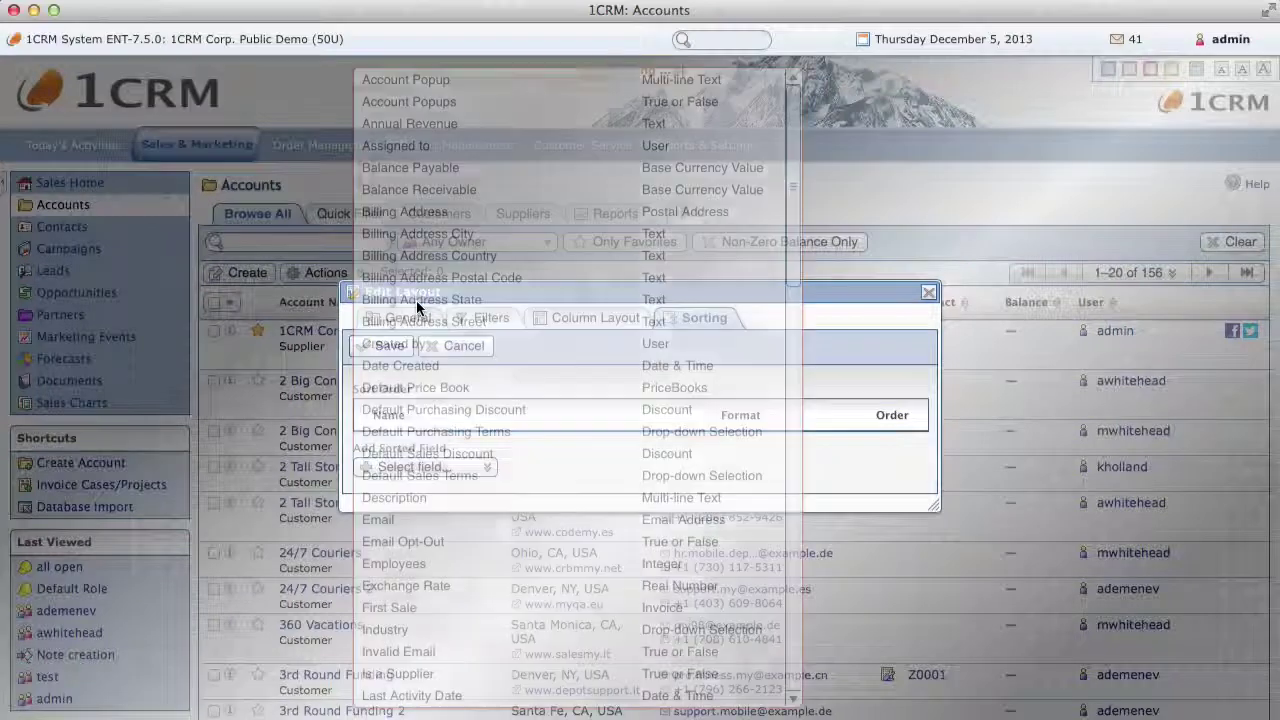
left_click(435, 190)
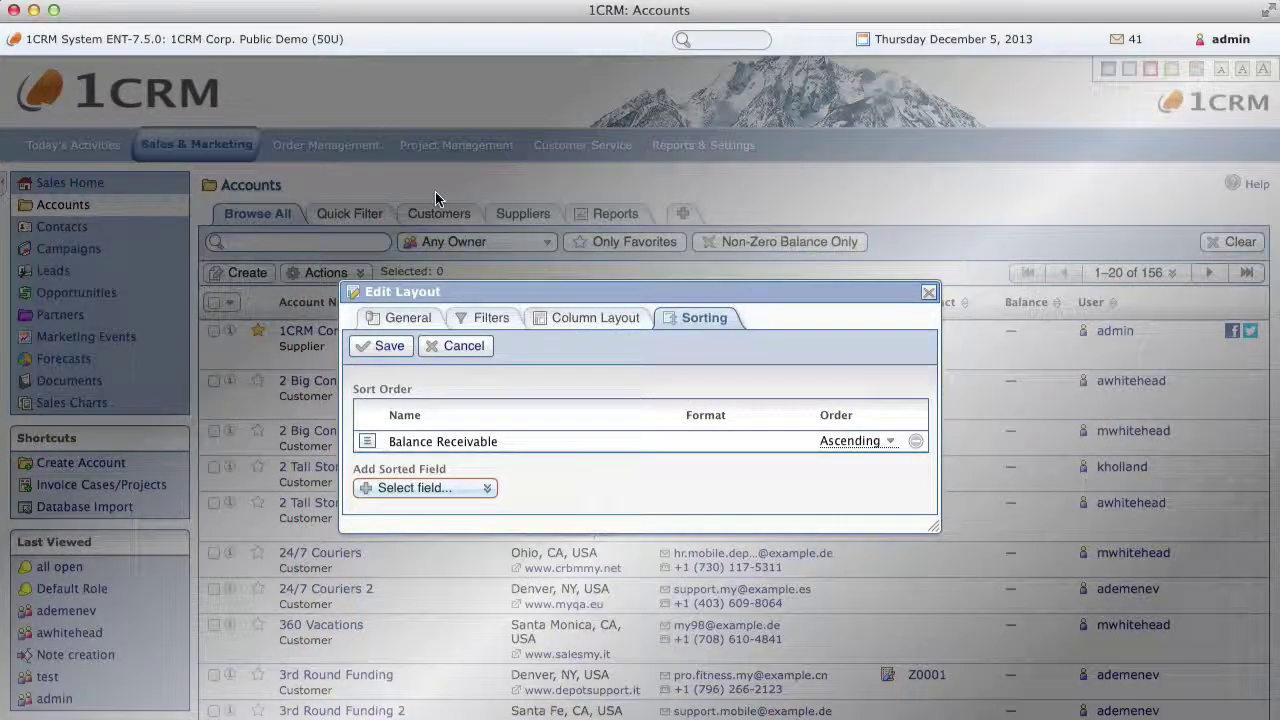
left_click(888, 442)
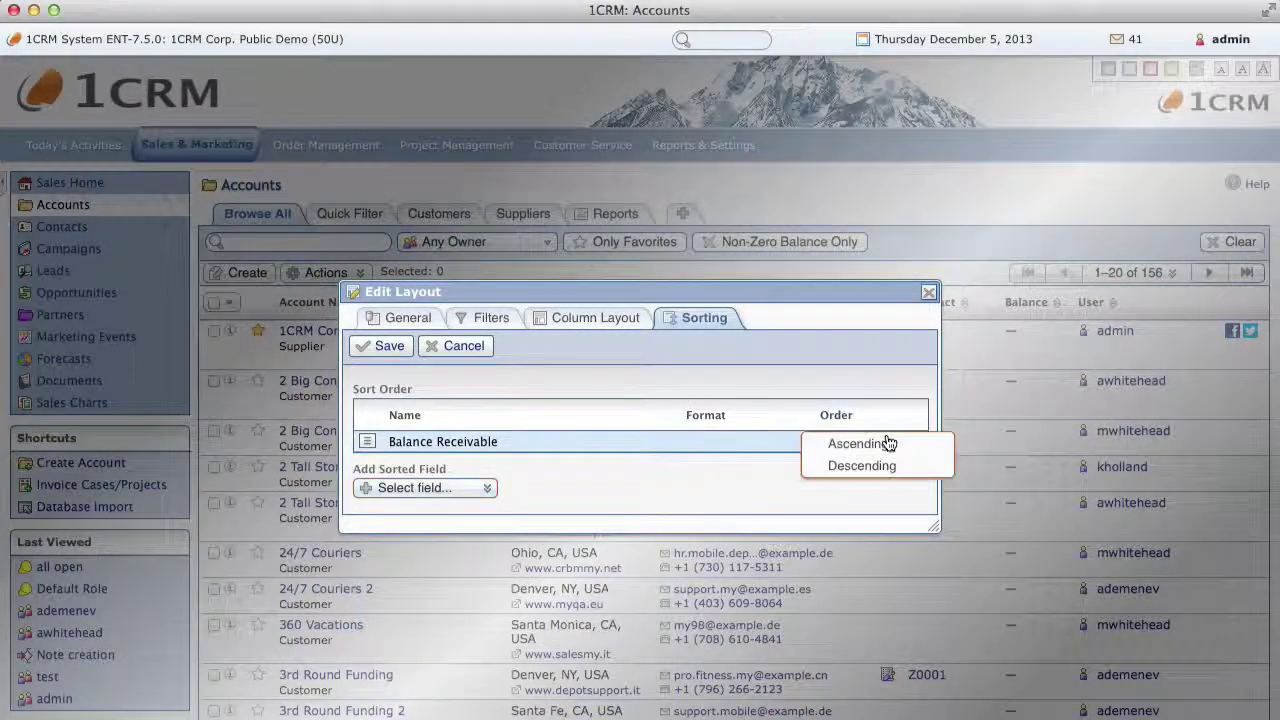
left_click(886, 466)
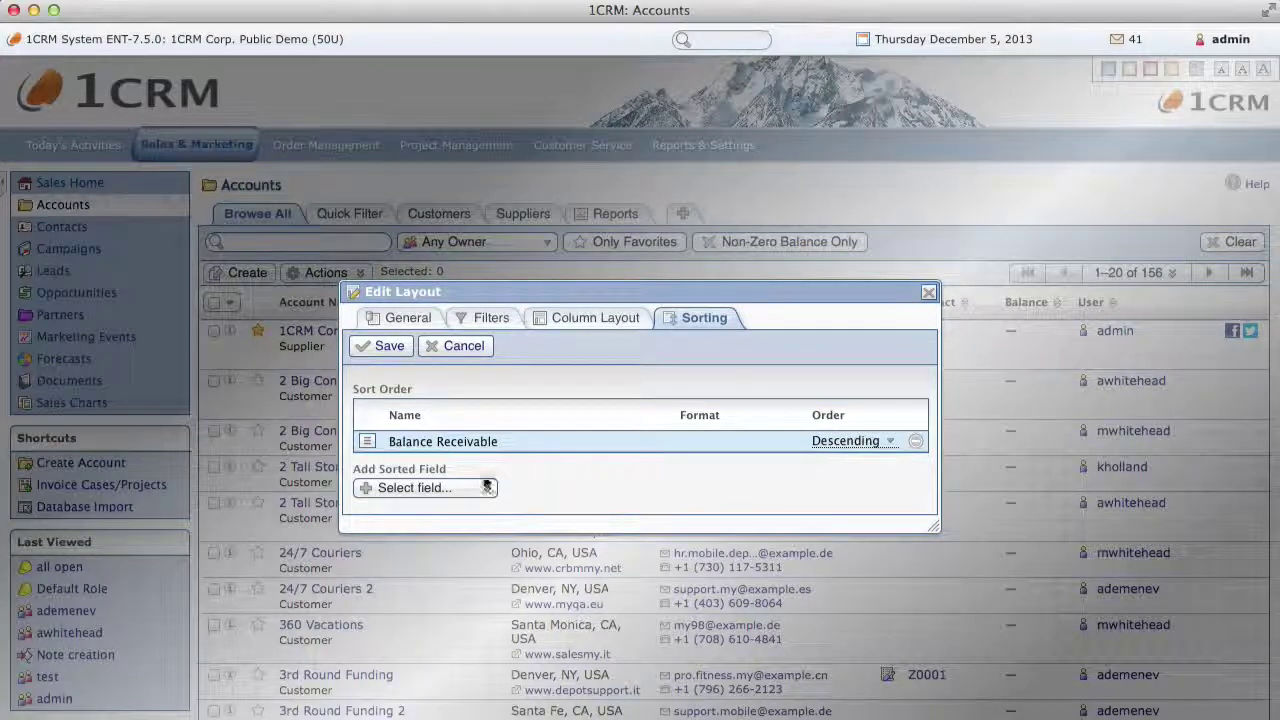
left_click(380, 347)
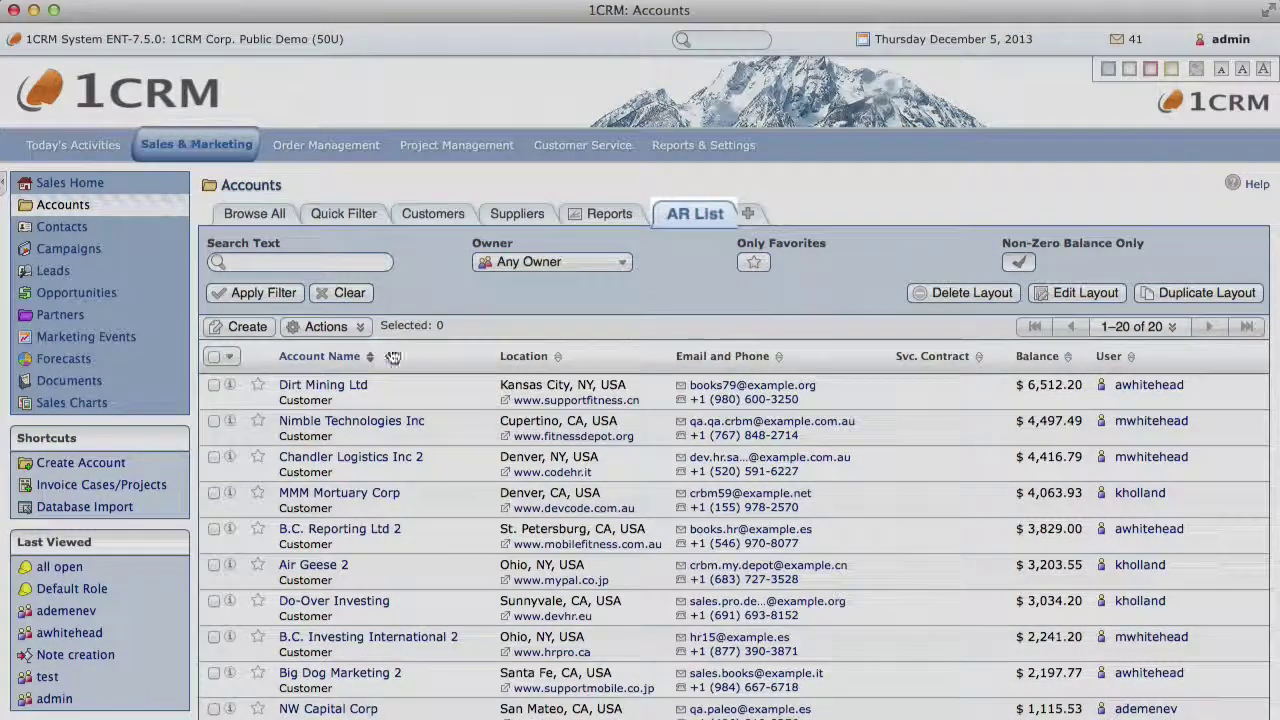
View the AR List accounts, topped by a $6,512.20 balance, then return to Browse All.
left_click(698, 225)
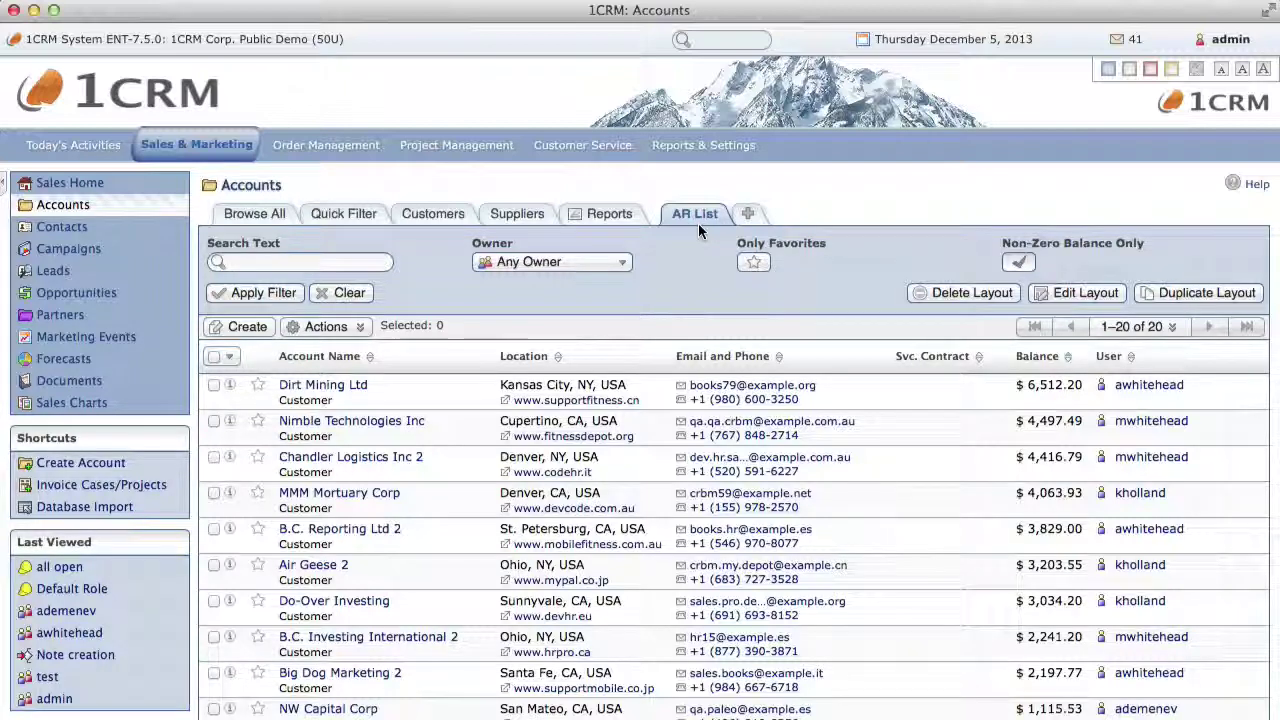
left_click(247, 216)
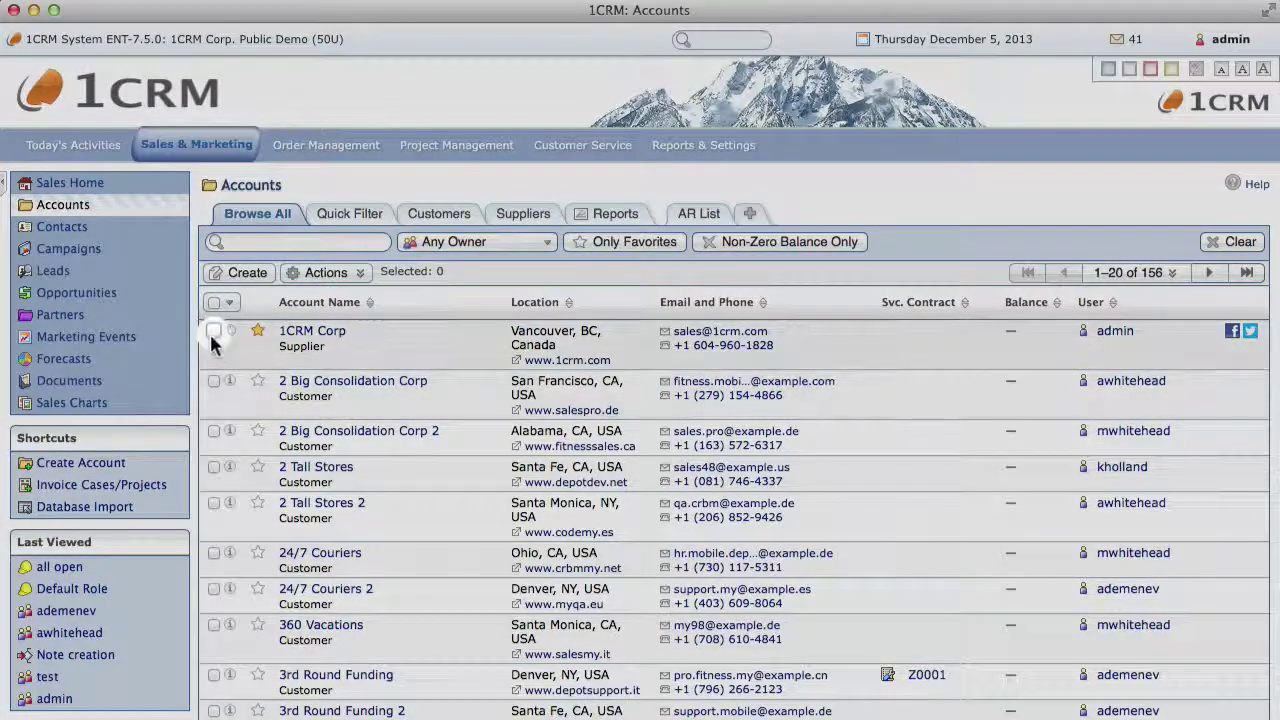
Try Select All and Deselect All, then mark only 1CRM Corp and view its actions.
left_click(213, 333)
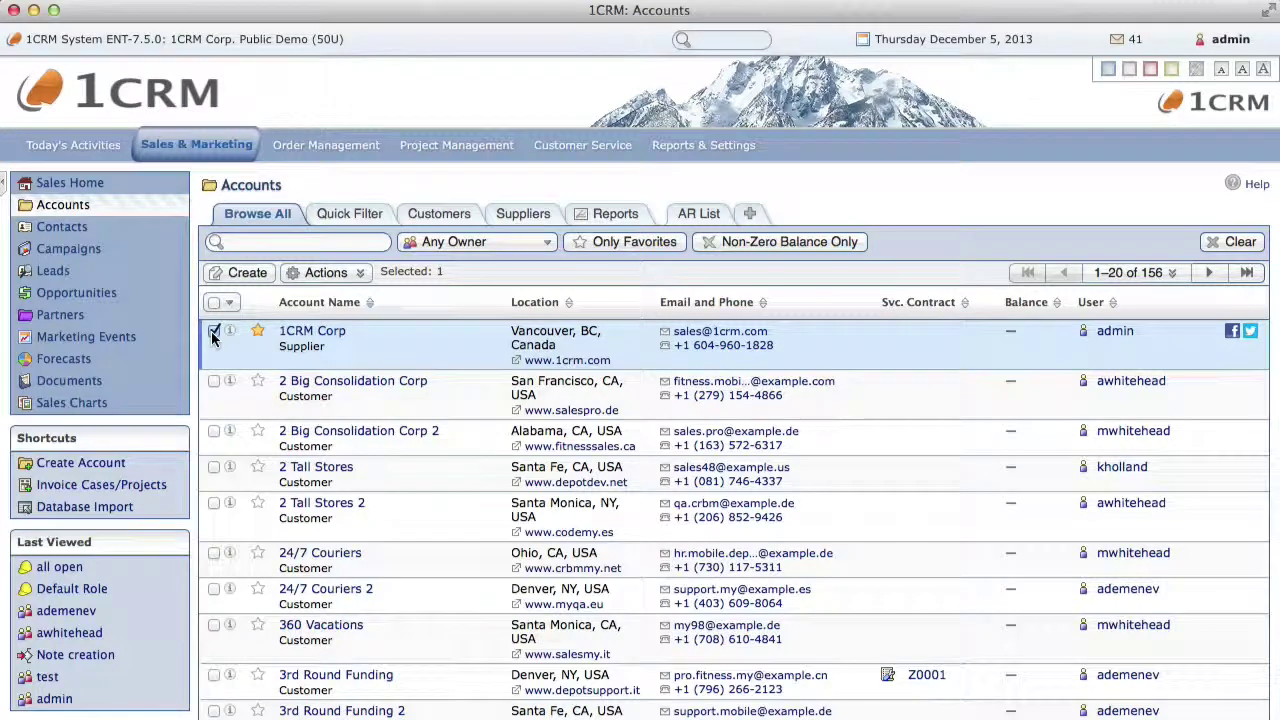
left_click(212, 333)
left_click(228, 303)
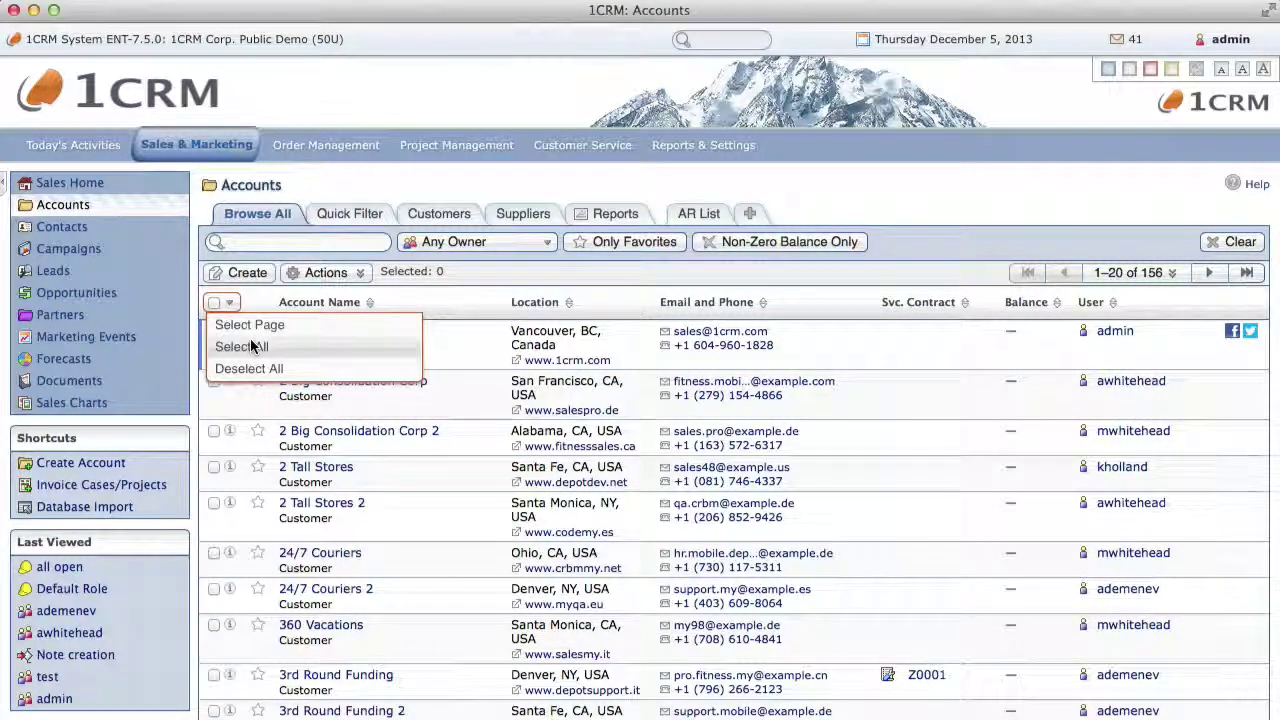
left_click(253, 346)
left_click(229, 305)
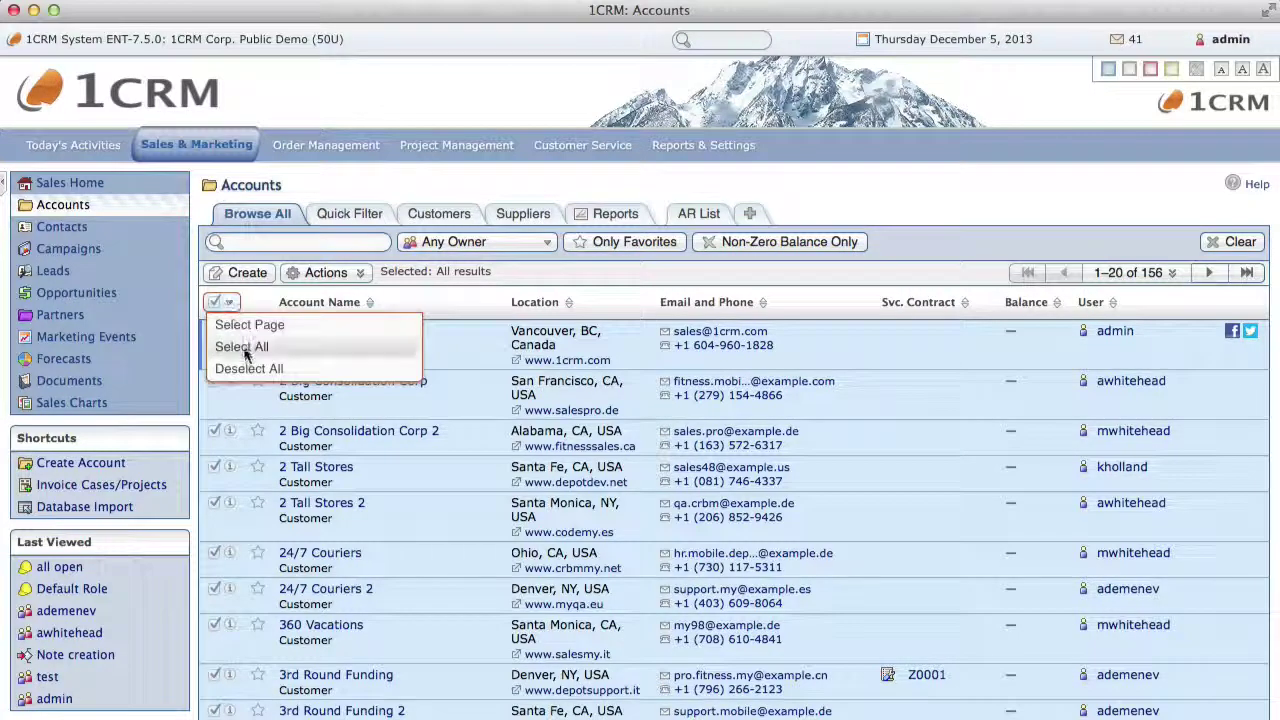
left_click(245, 369)
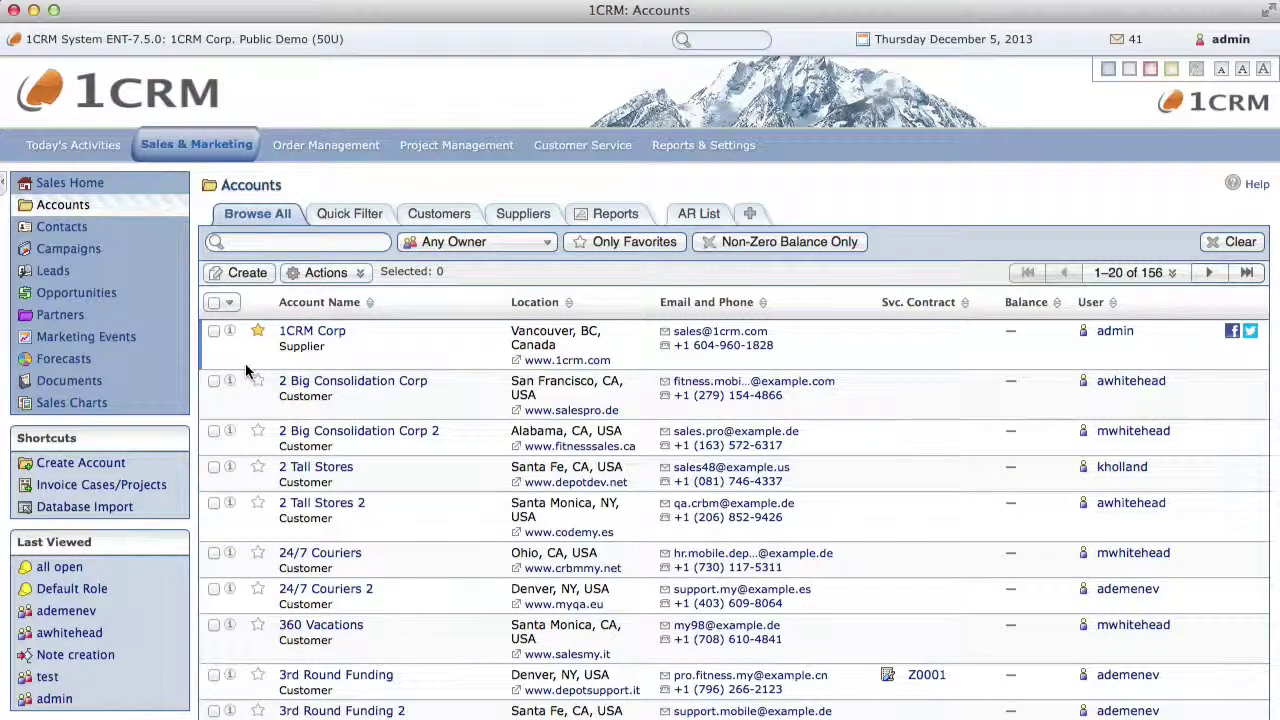
left_click(212, 332)
left_click(323, 274)
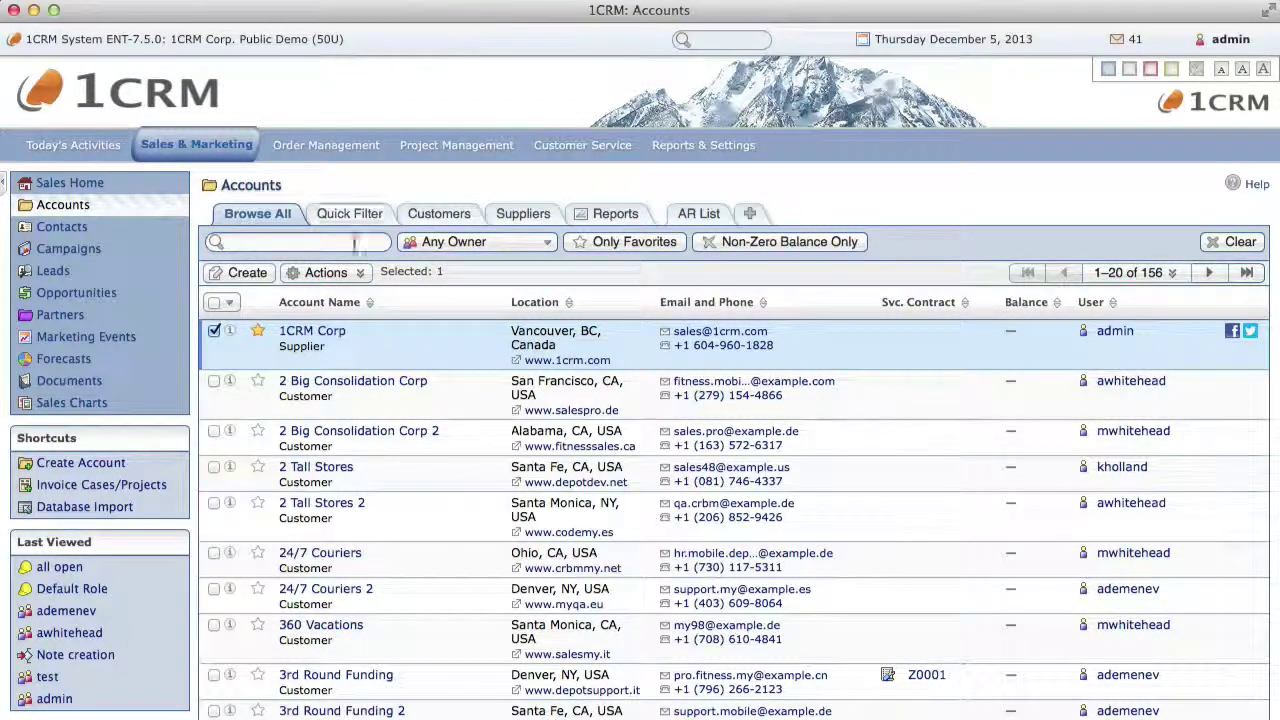
Filter to Only Favorites, then turn it off to list all 156 accounts.
mouse_move(229, 334)
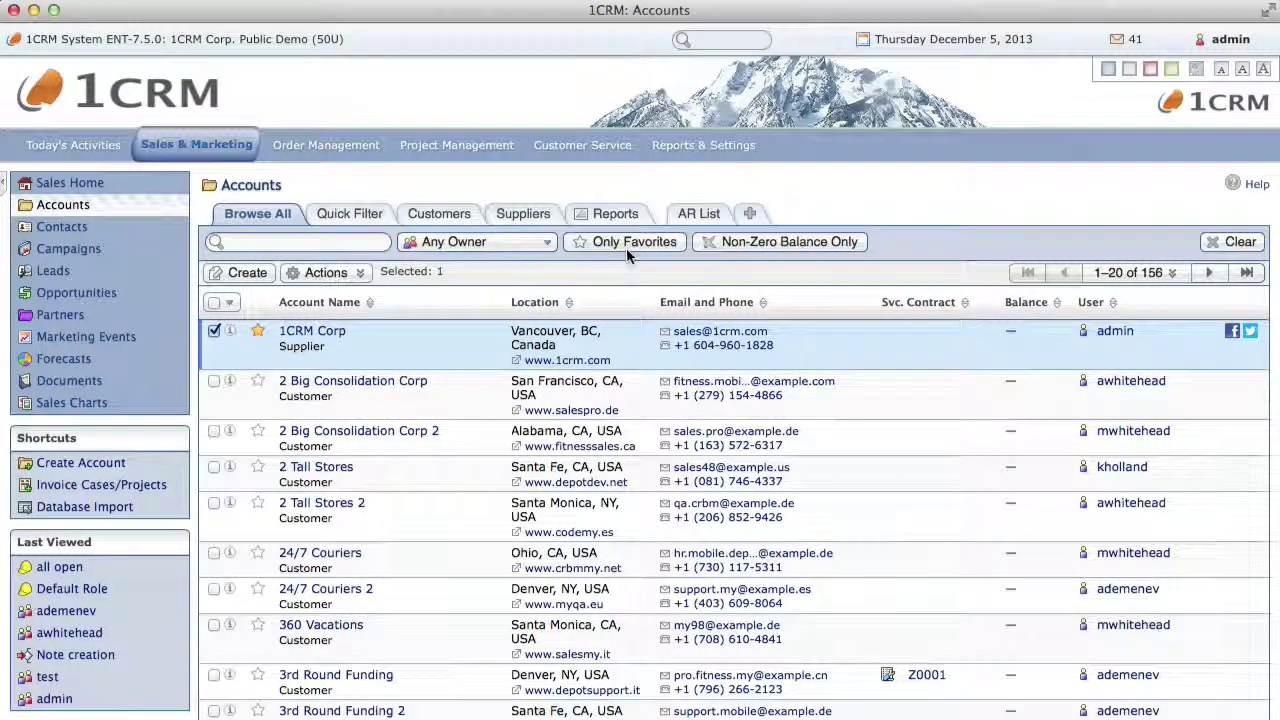
left_click(626, 243)
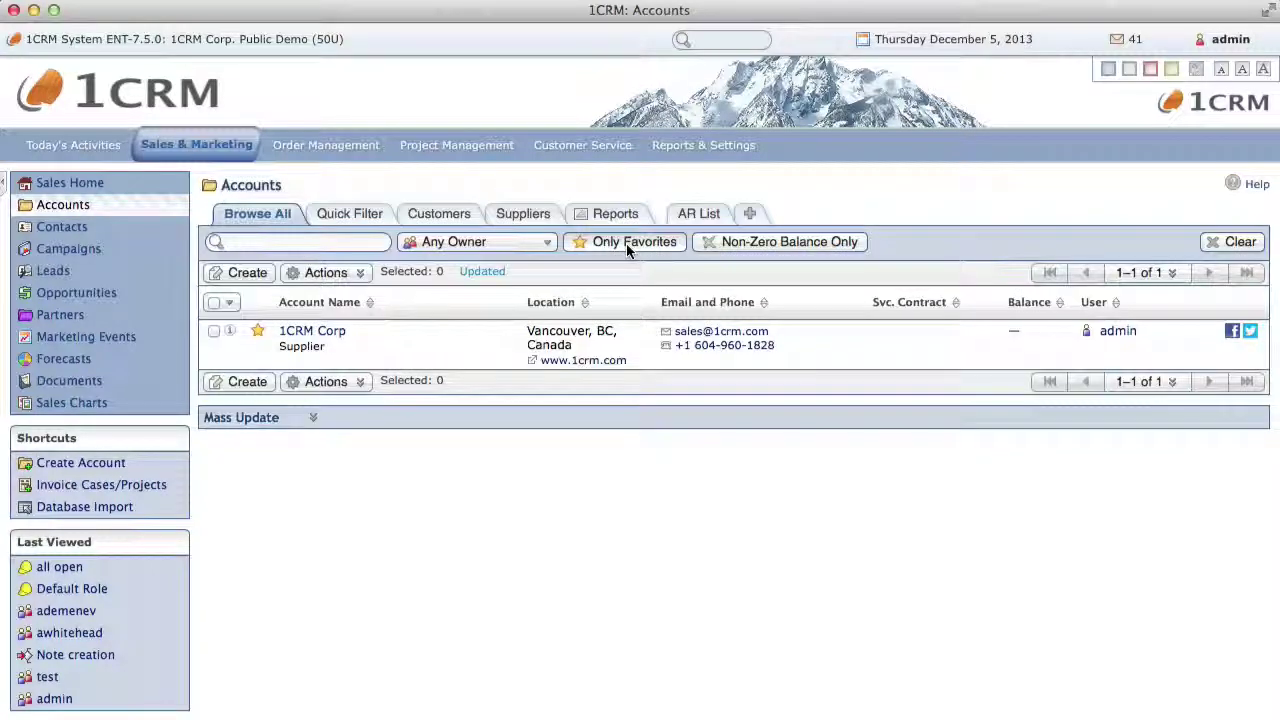
left_click(626, 243)
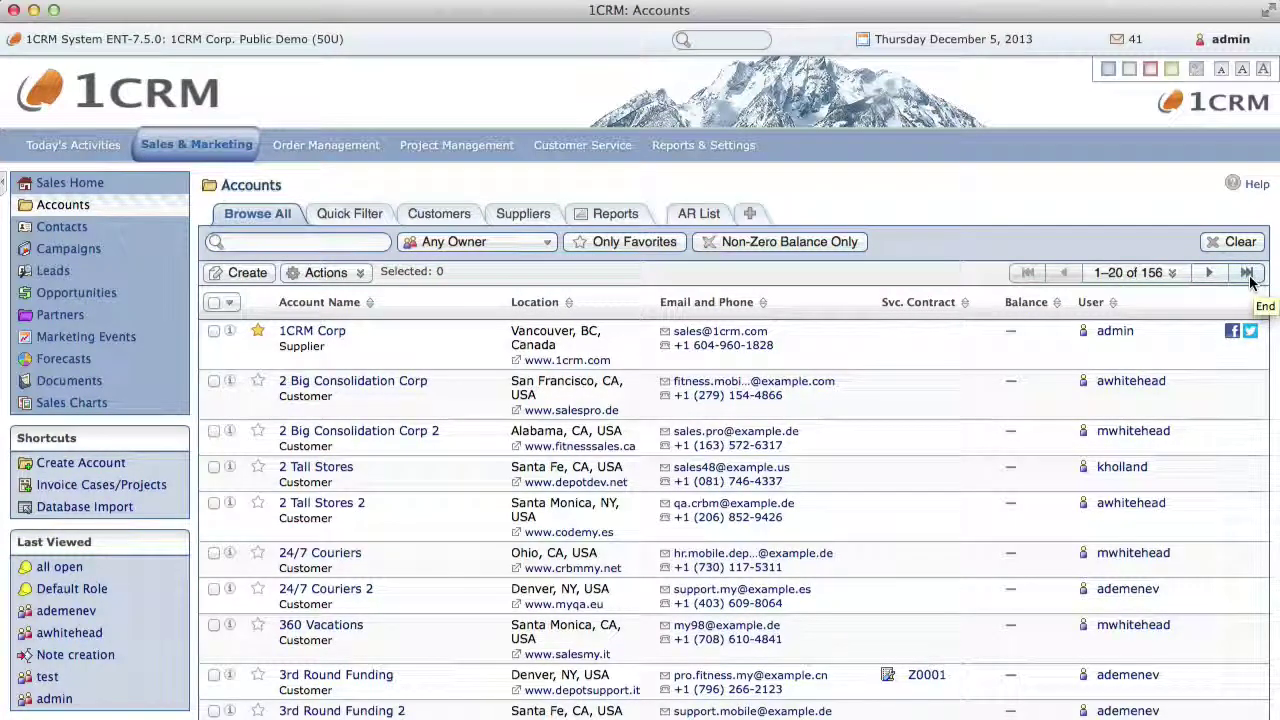
left_click(1141, 278)
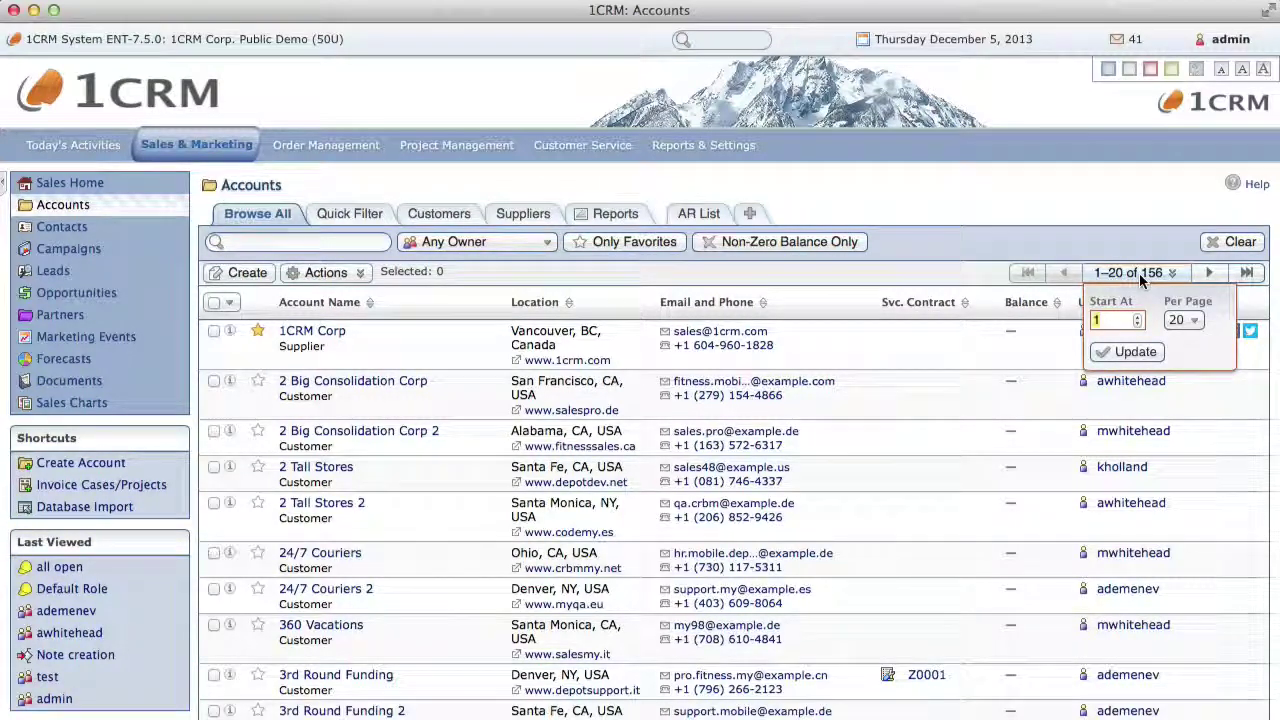
left_click(1193, 321)
left_click(1085, 203)
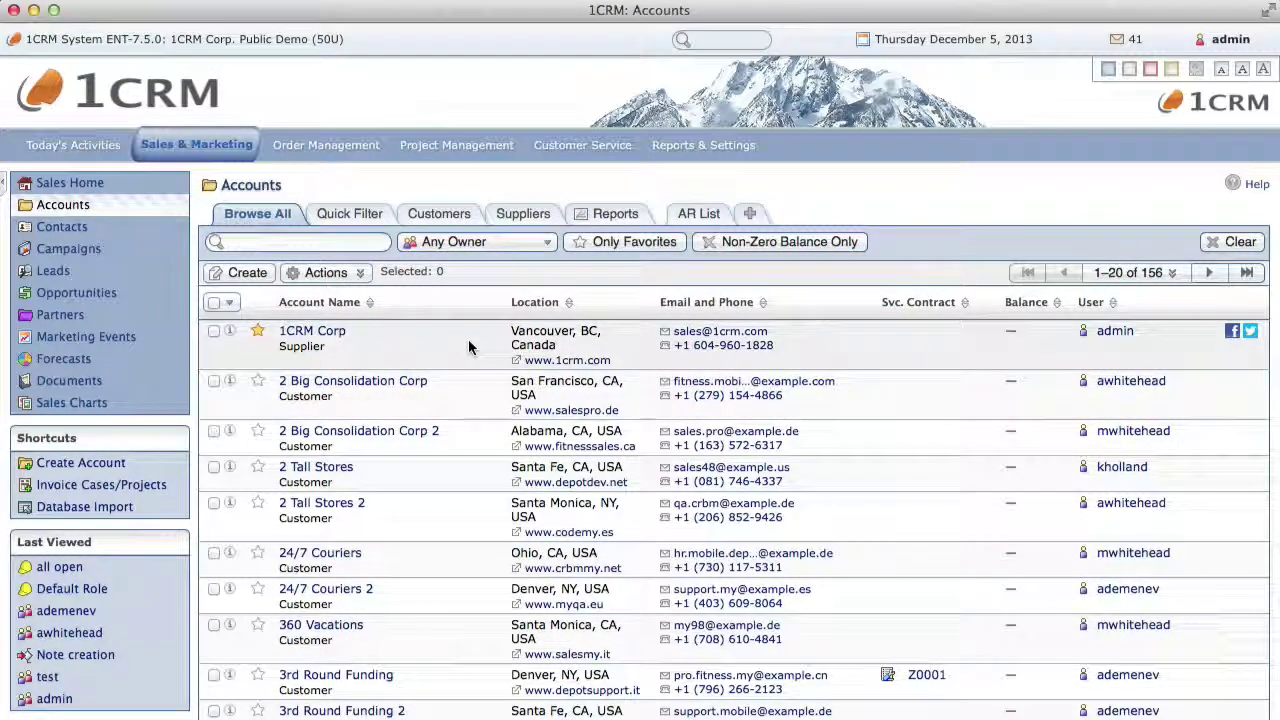
scroll(393, 357, "down", 1)
scroll(393, 351, "down", 10)
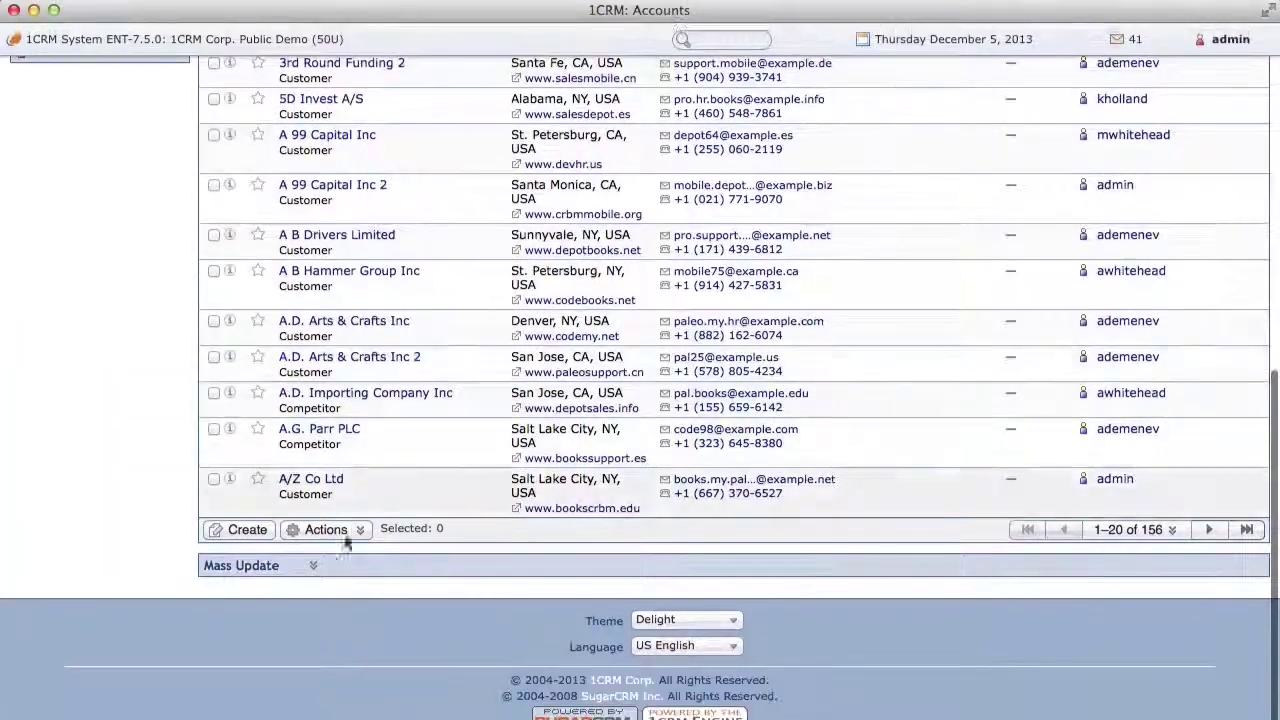
Mass-update A.G. Parr PLC and A.D. Importing Company Inc to type Supplier.
left_click(315, 569)
scroll(373, 605, "down", 4)
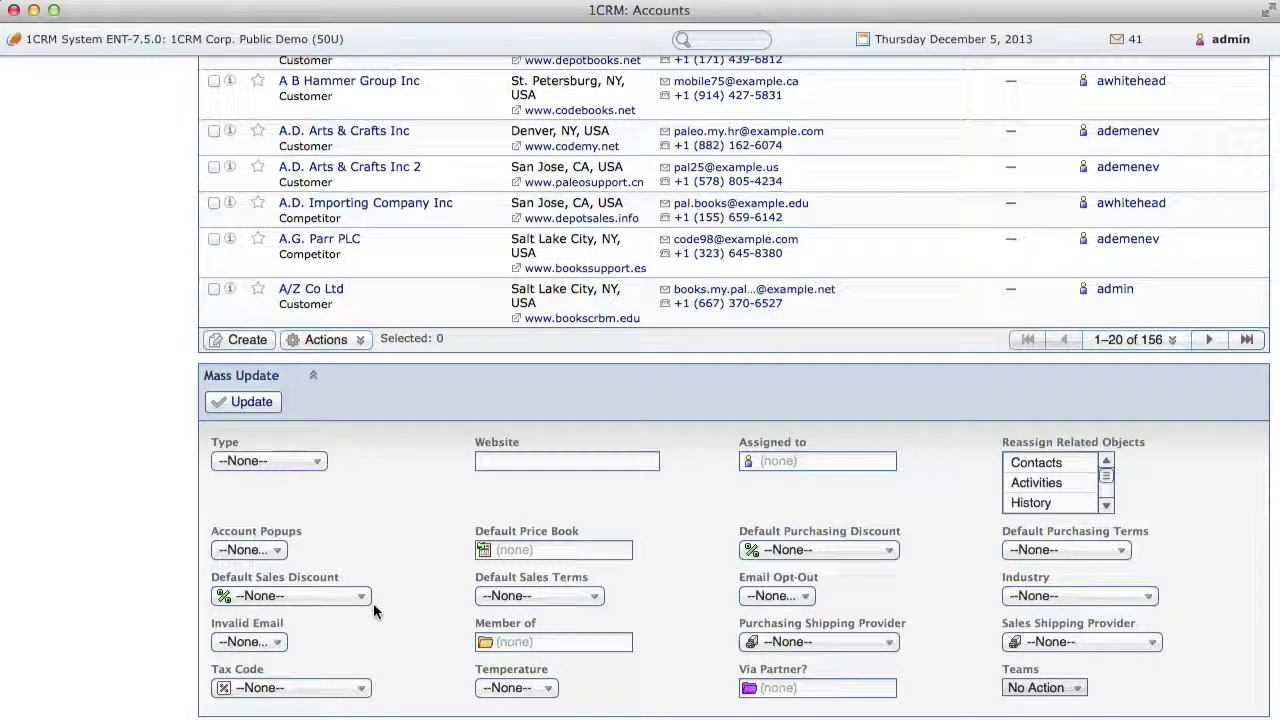
left_click(214, 240)
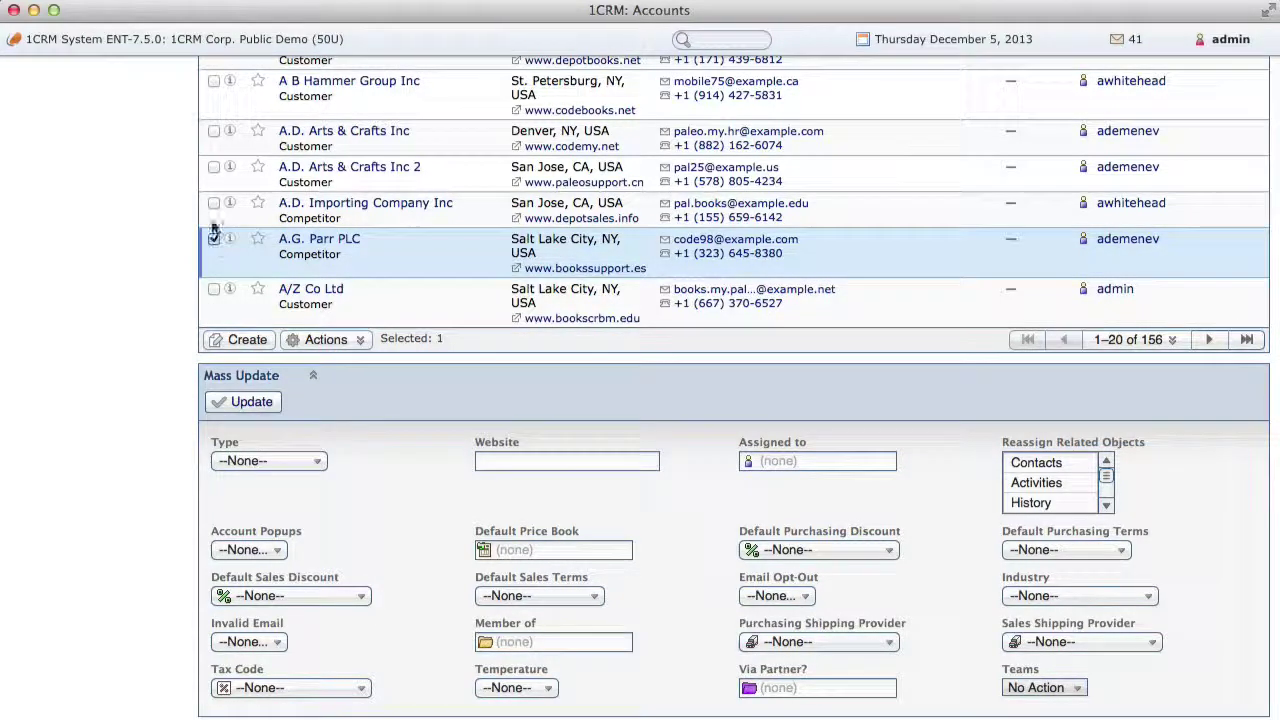
left_click(214, 204)
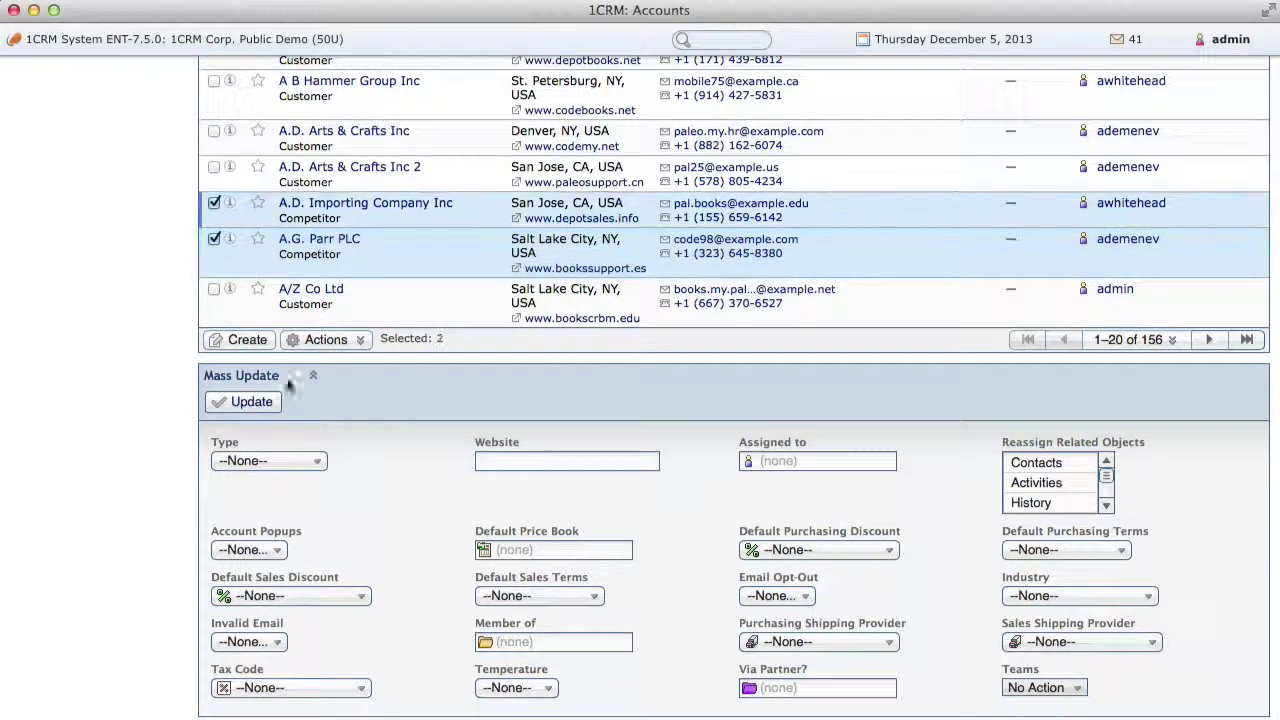
left_click(312, 464)
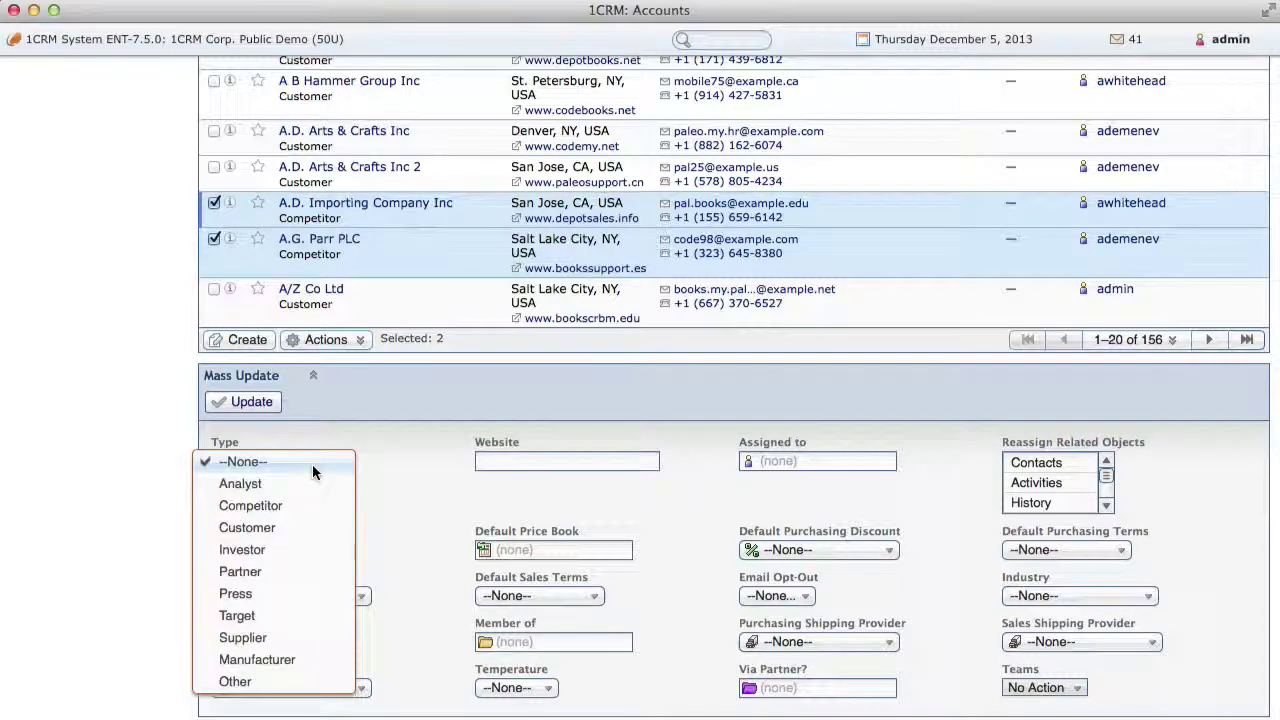
left_click(262, 637)
left_click(248, 408)
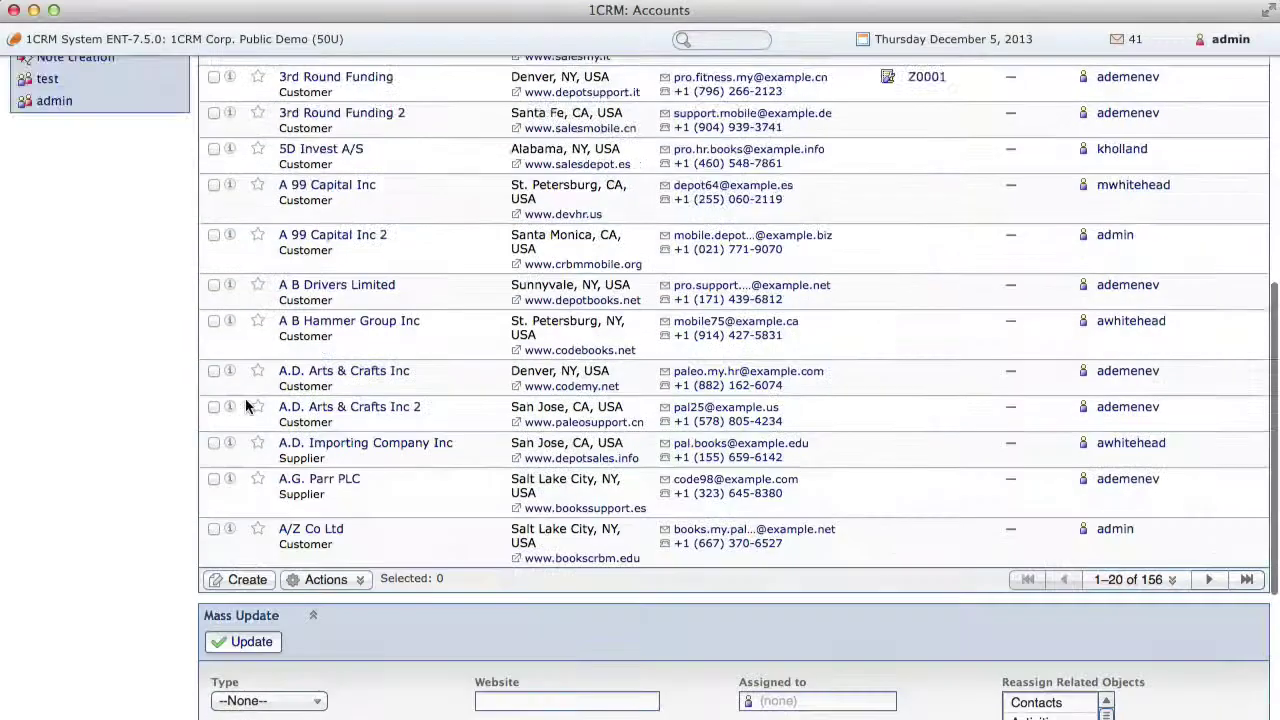
Check the Teams mass update choices, leaving No Action, and return to the list top.
scroll(548, 510, "down", 10)
scroll(548, 510, "down", 5)
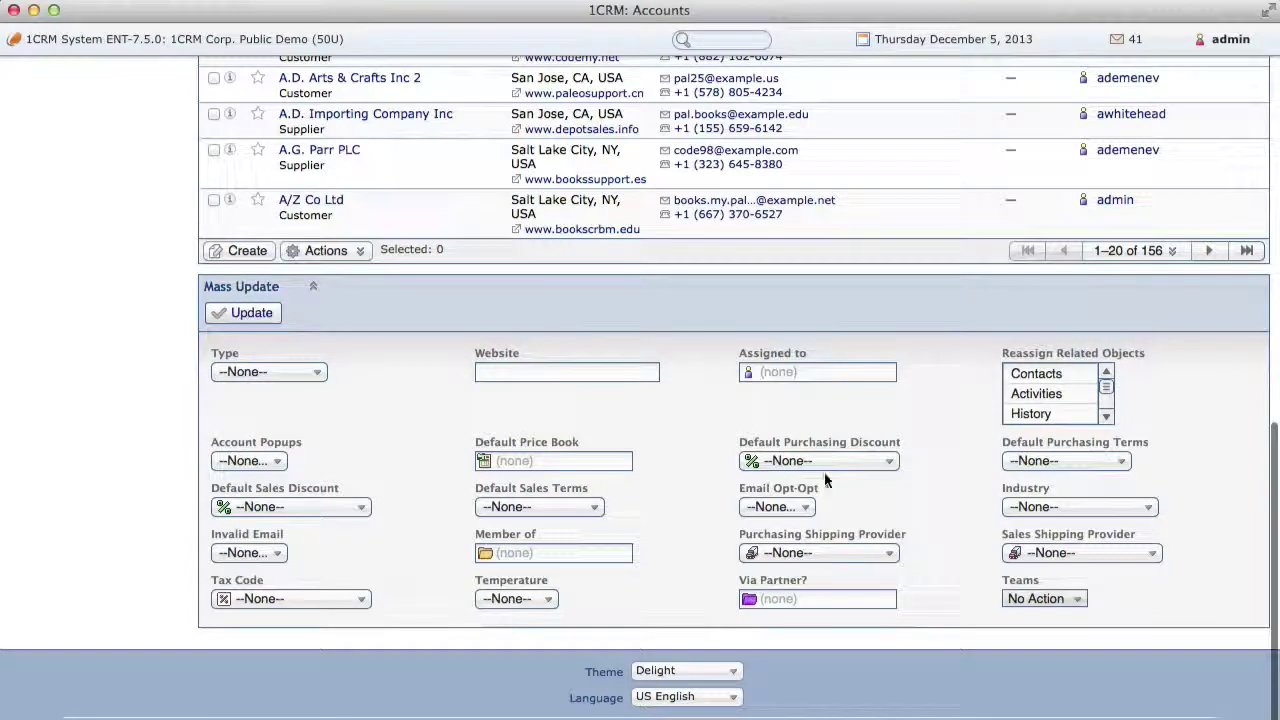
left_click(1061, 598)
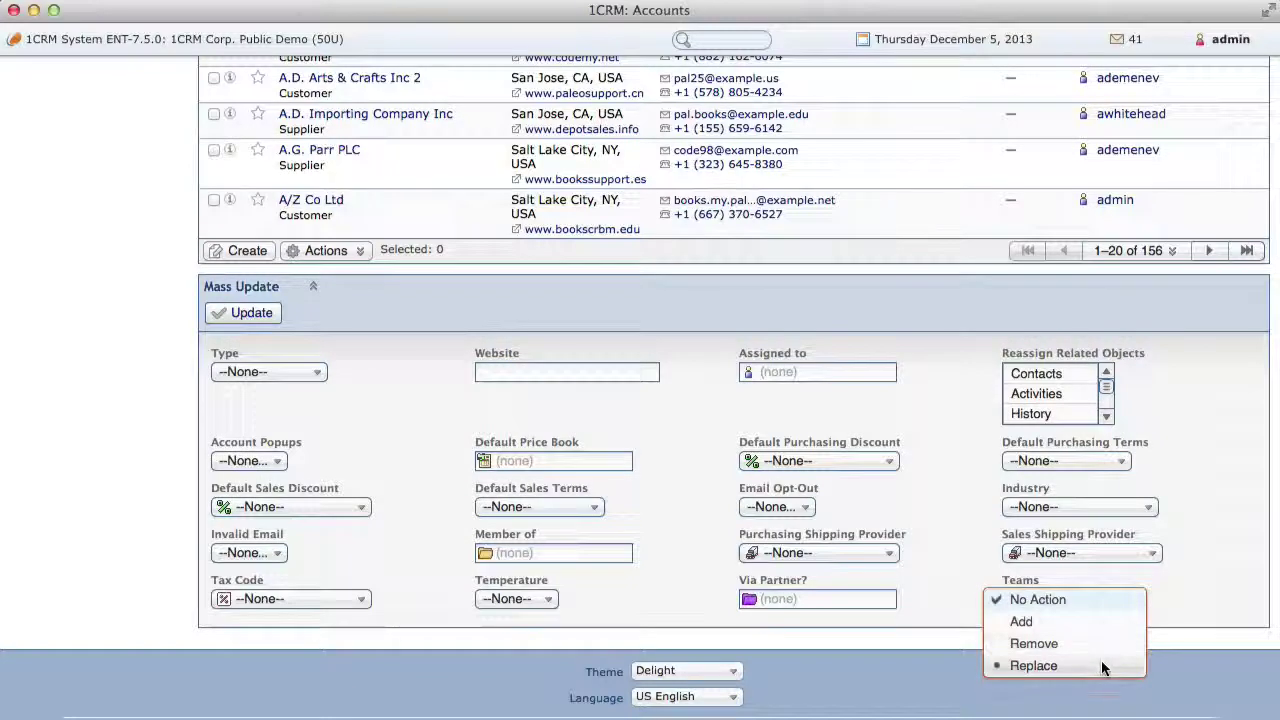
left_click(1190, 597)
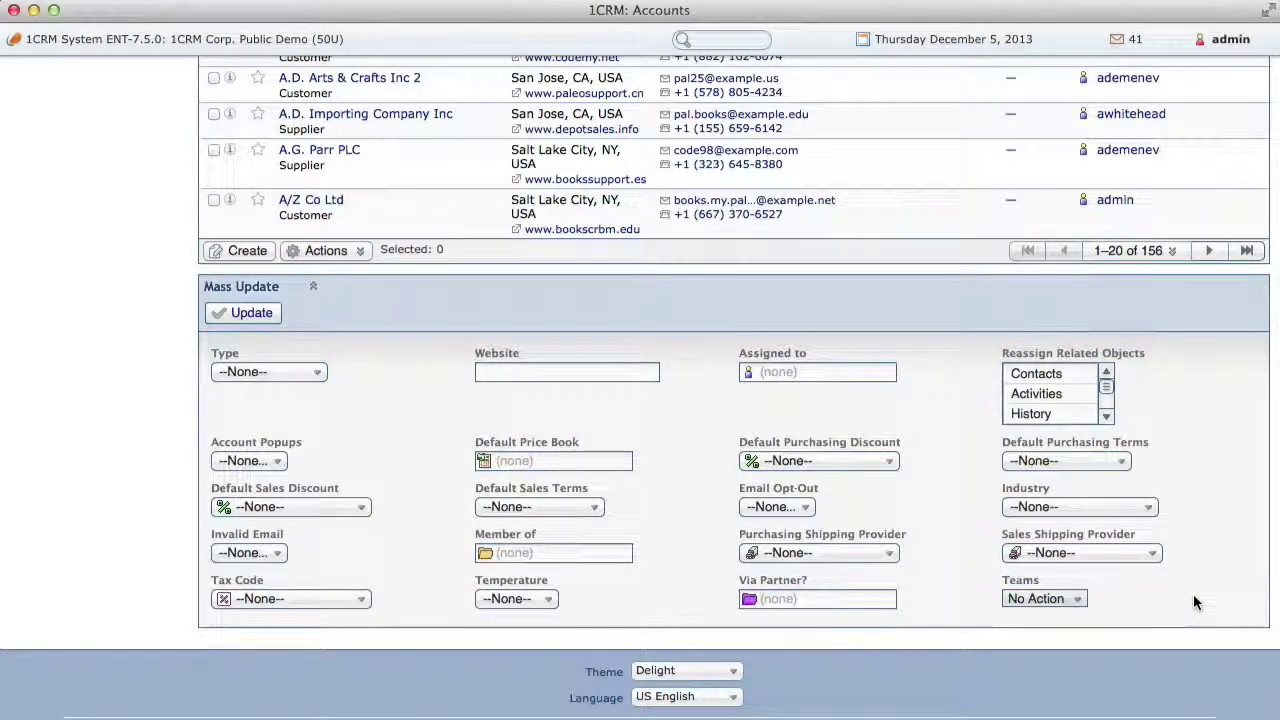
scroll(1193, 600, "up", 10)
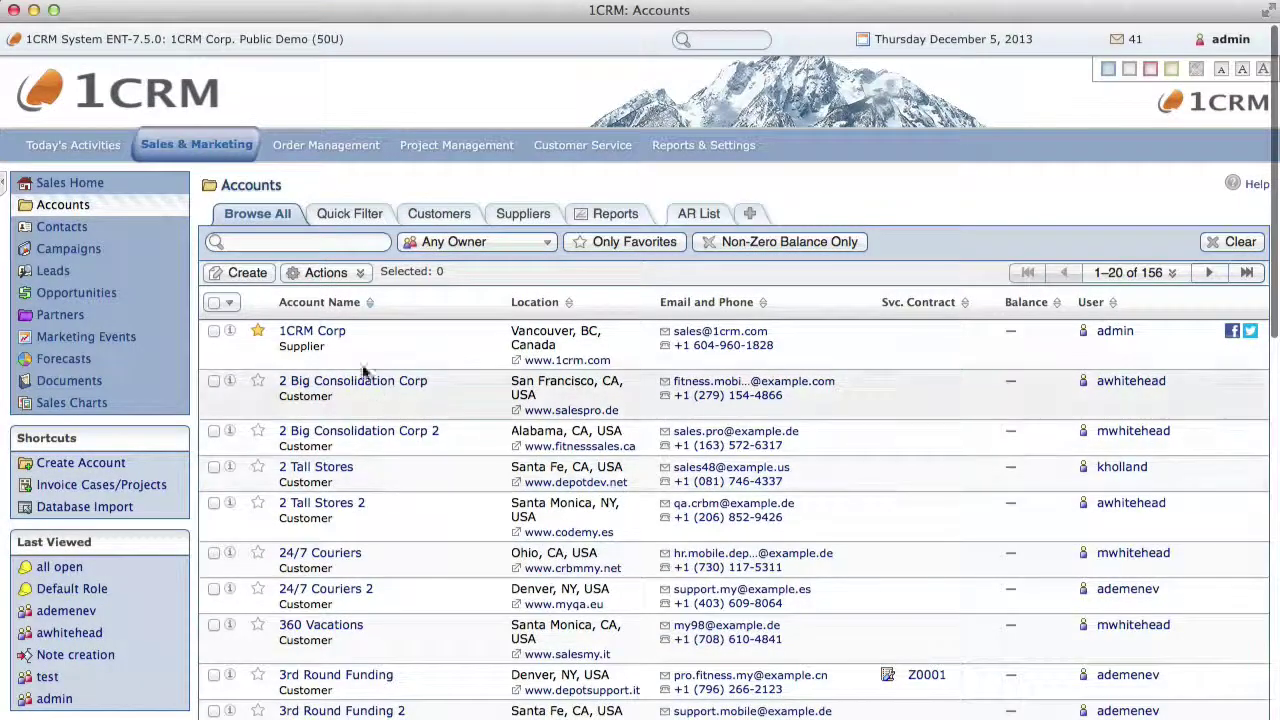
Open the 1CRM Corp account's detail page from the accounts list.
left_click(312, 331)
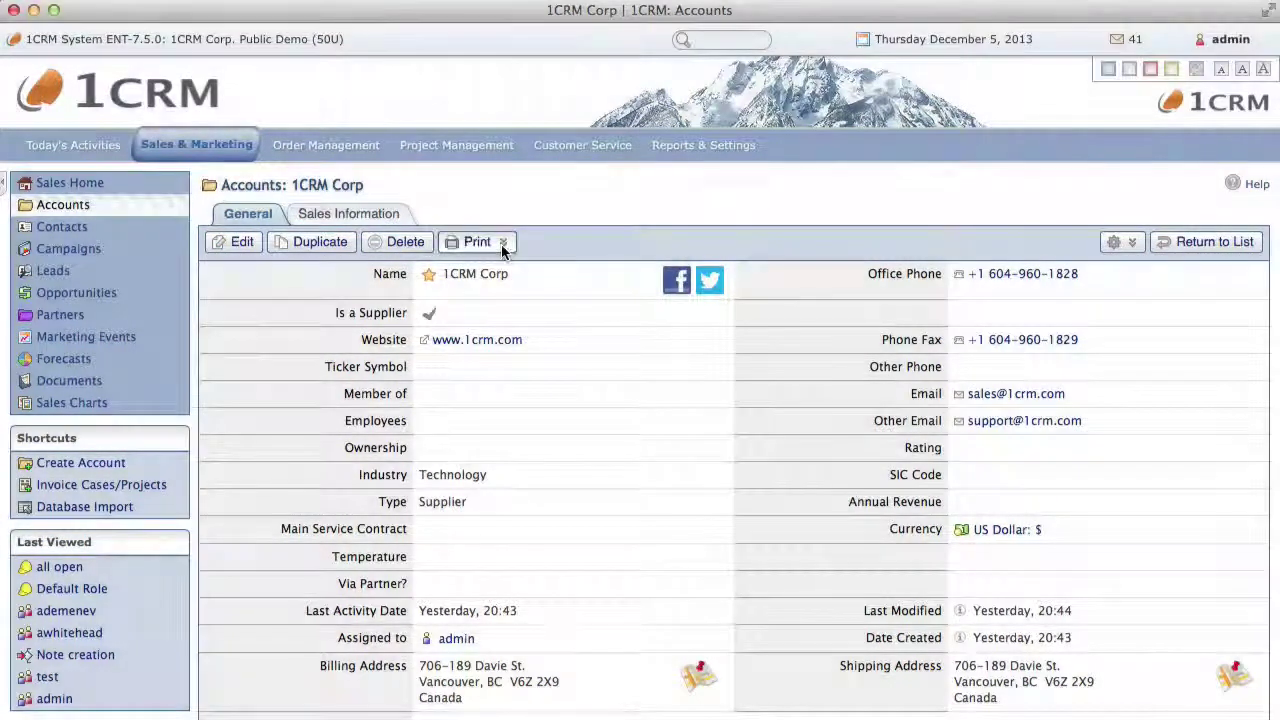
left_click(504, 245)
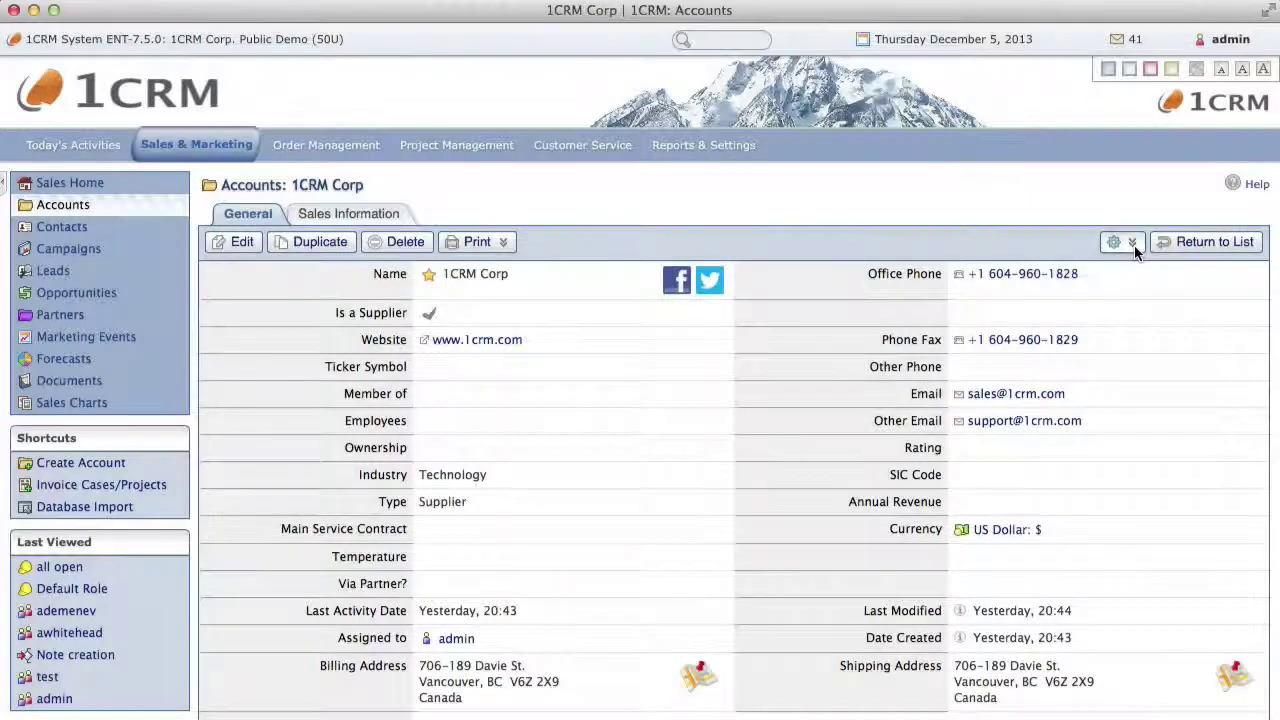
left_click(1134, 247)
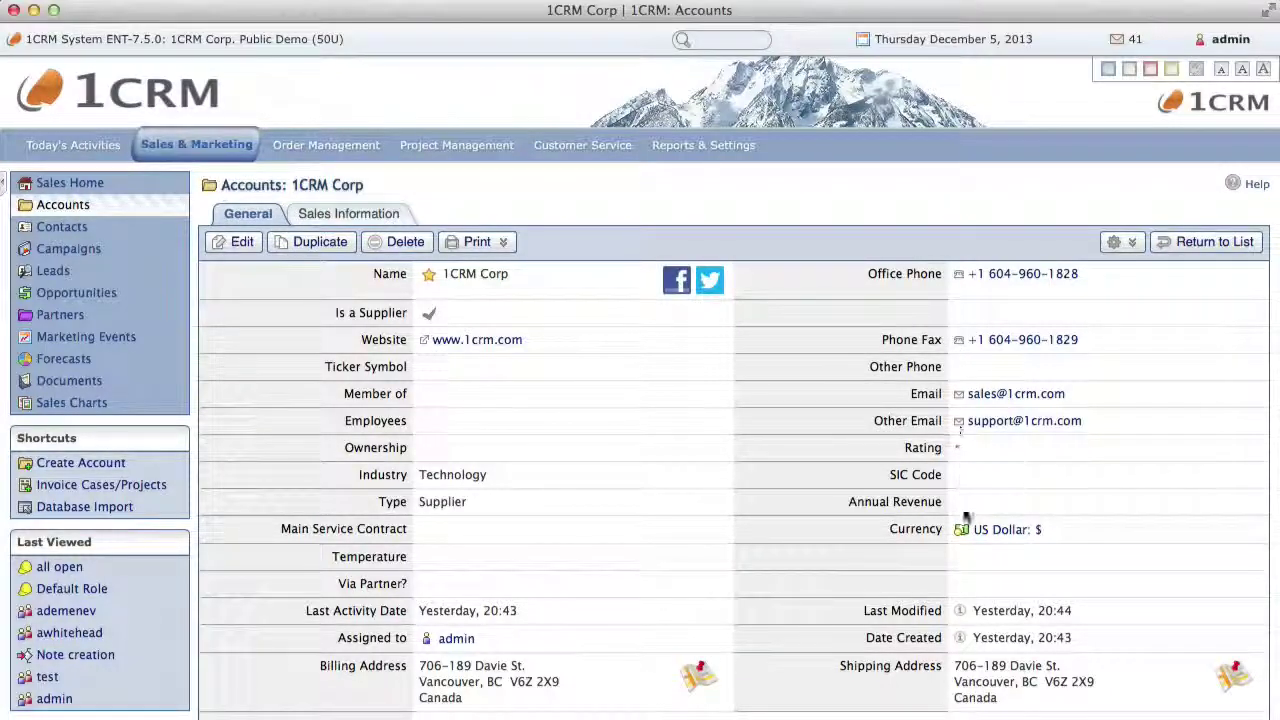
mouse_move(967, 530)
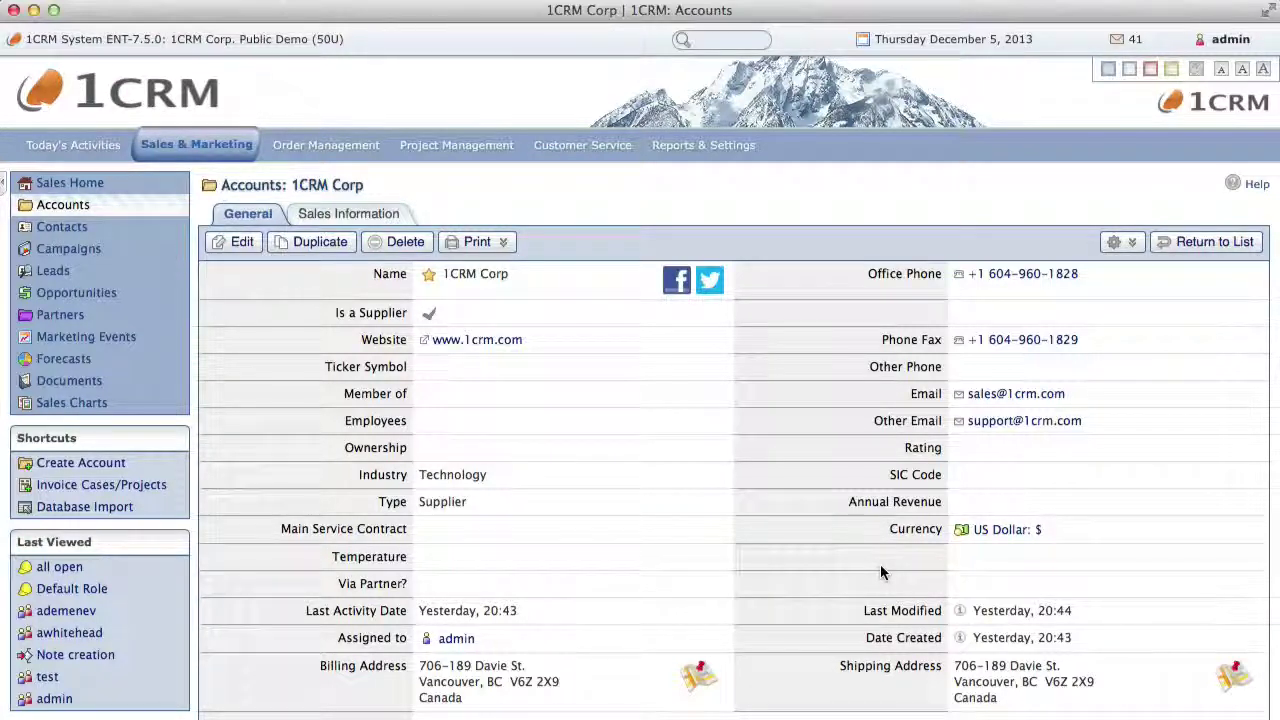
scroll(881, 571, "down", 10)
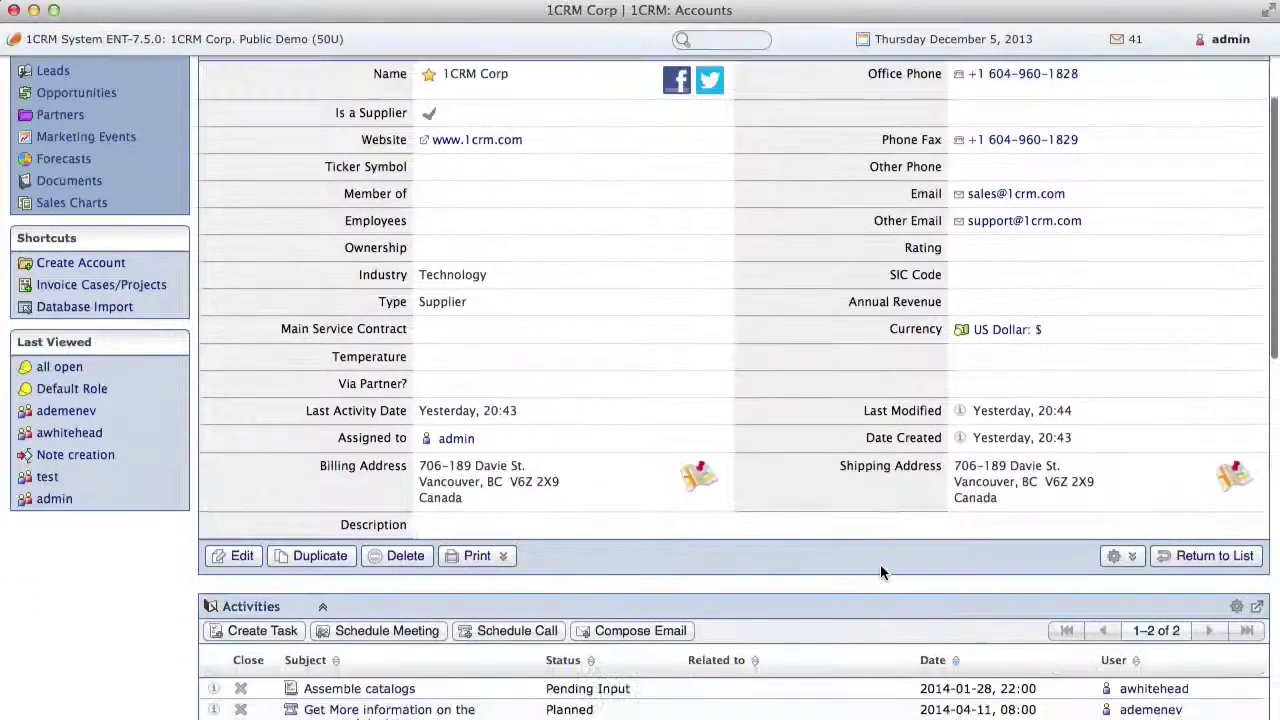
scroll(883, 573, "down", 4)
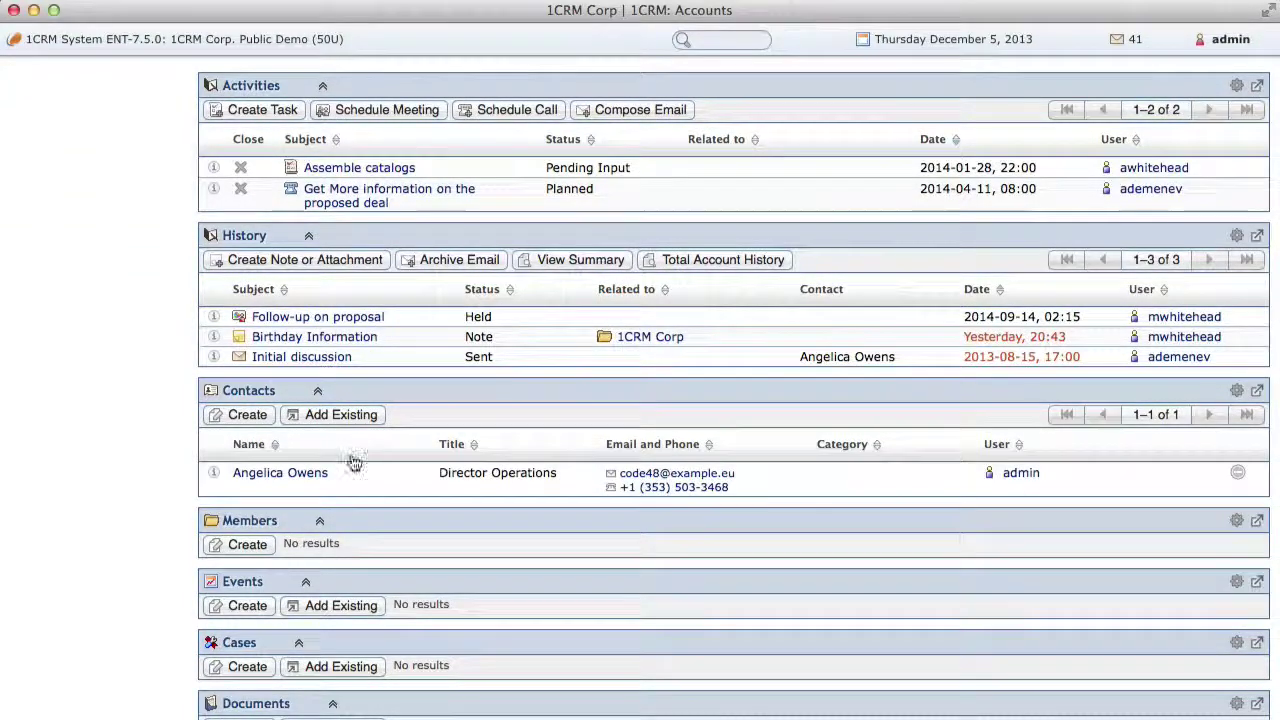
left_click(317, 393)
left_click(317, 393)
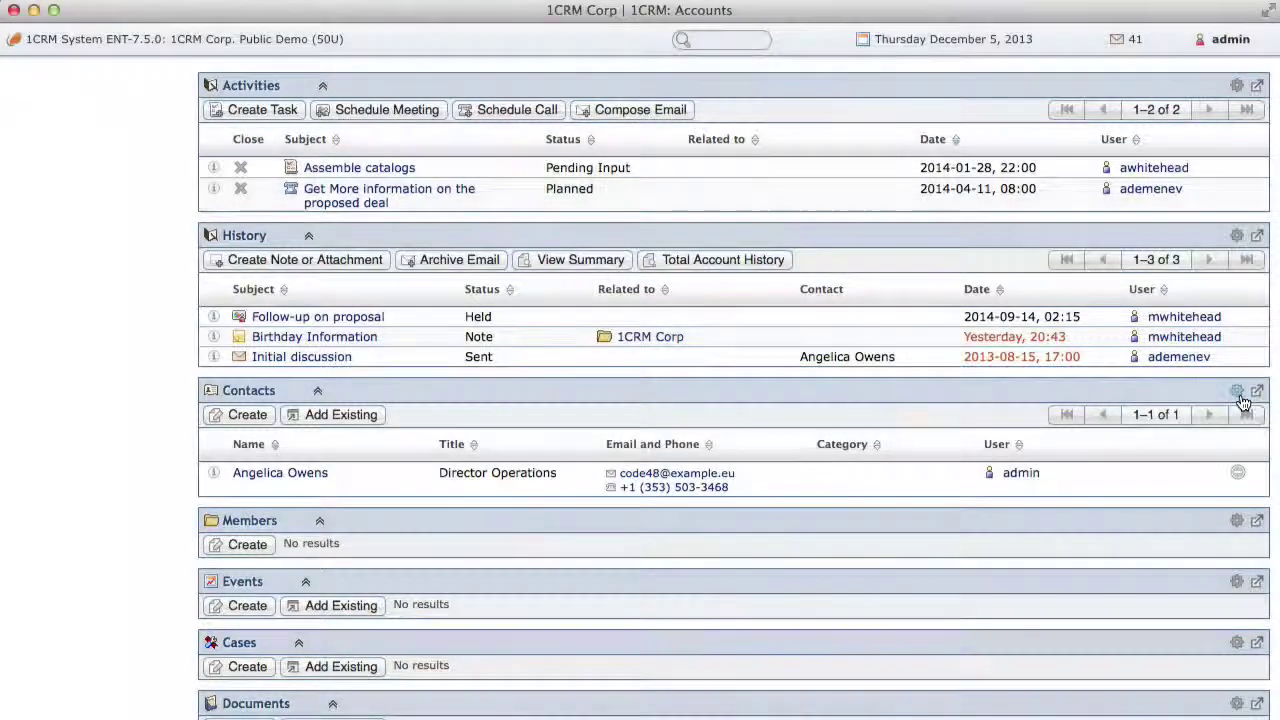
scroll(1243, 401, "up", 10)
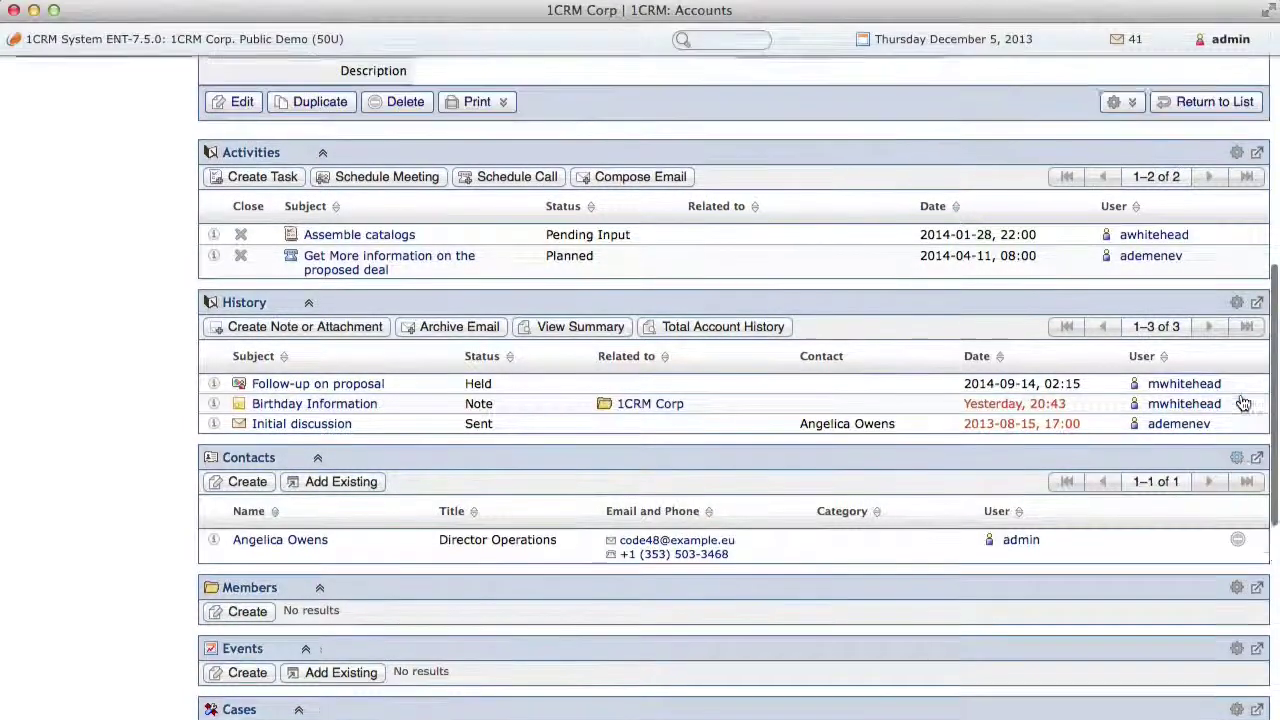
scroll(1243, 401, "up", 2)
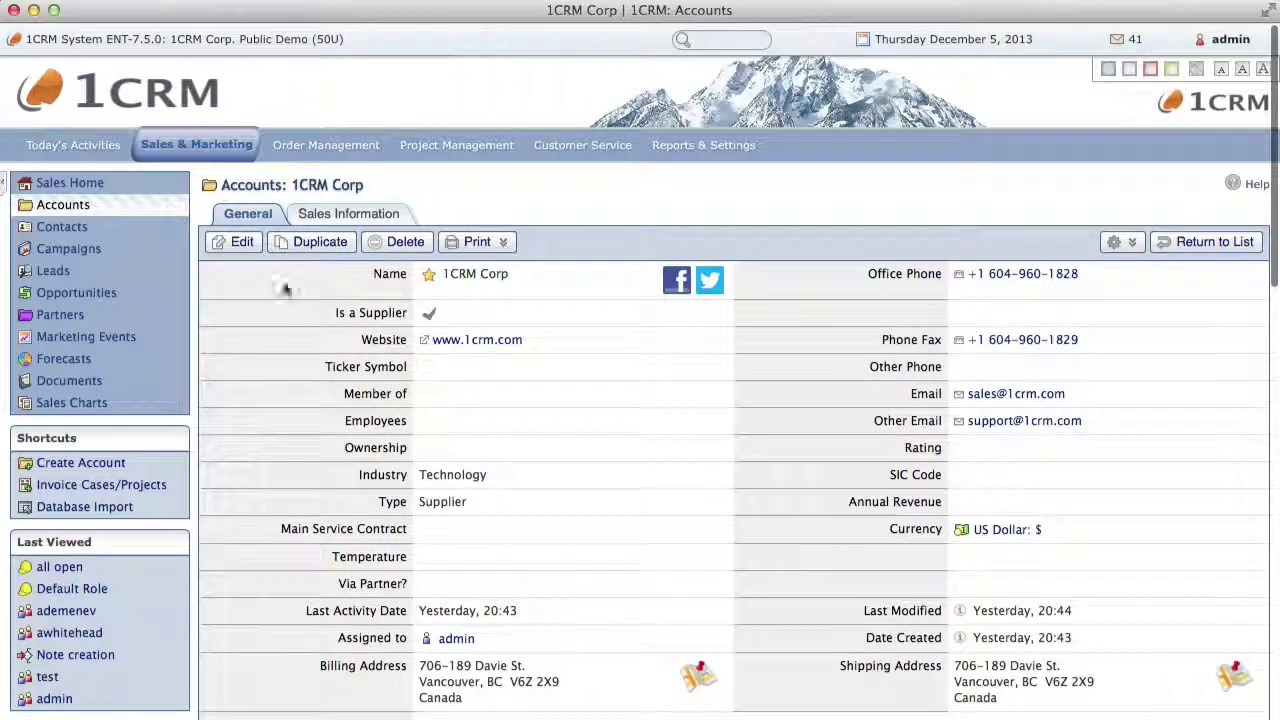
Open the 1CRM Corp account in its edit form and scroll through its editable fields.
left_click(237, 244)
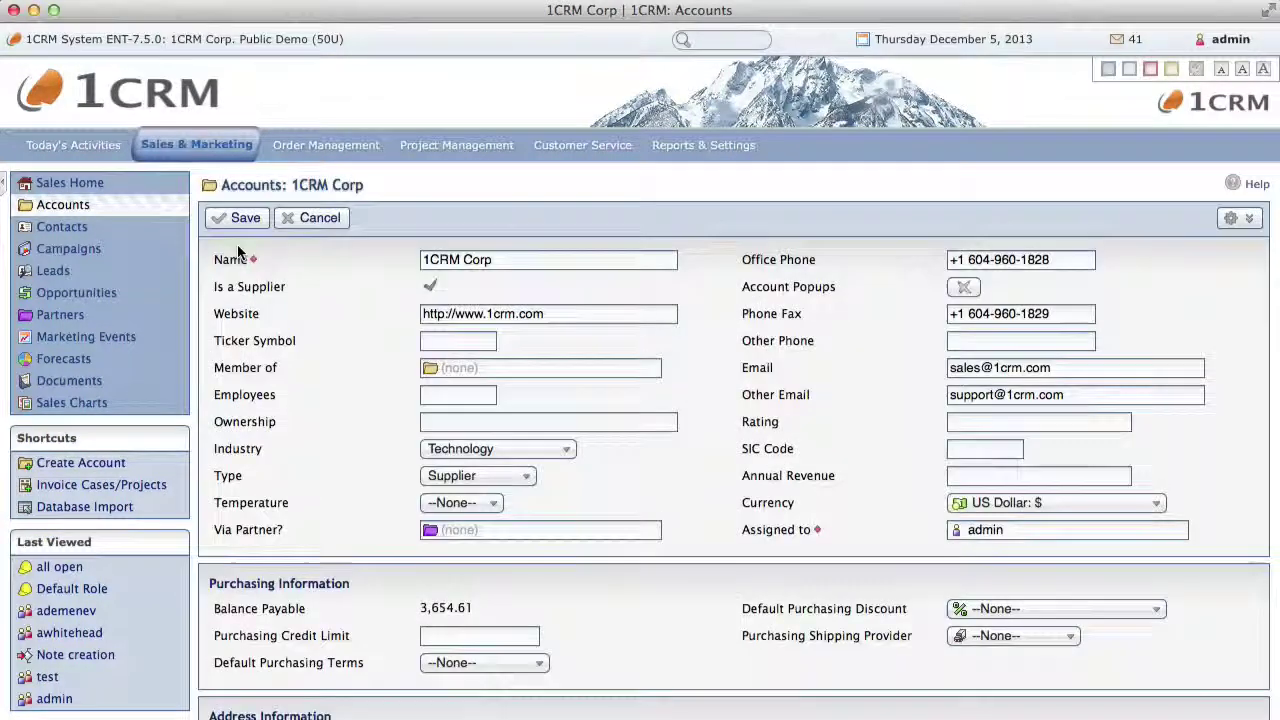
mouse_move(430, 530)
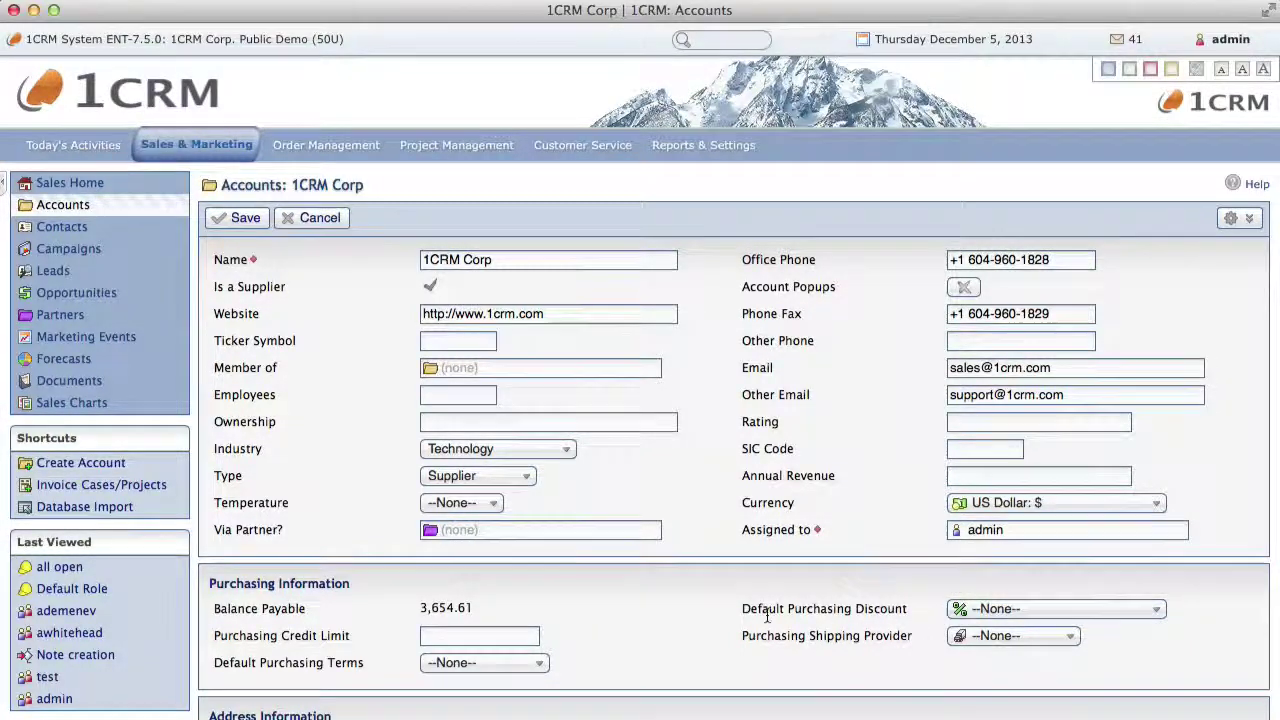
scroll(767, 615, "down", 3)
scroll(767, 615, "up", 4)
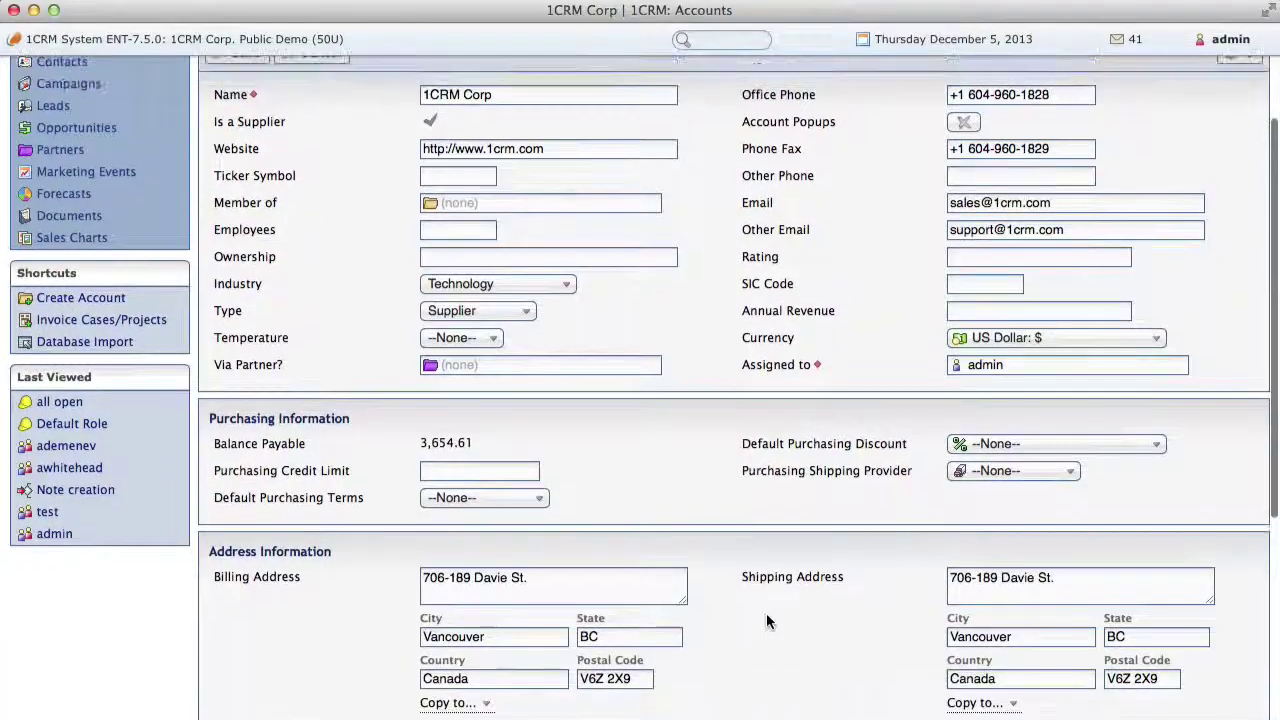
Browse the Partners picker for Via Partner, close it leaving none, and open the admin menu.
left_click(649, 527)
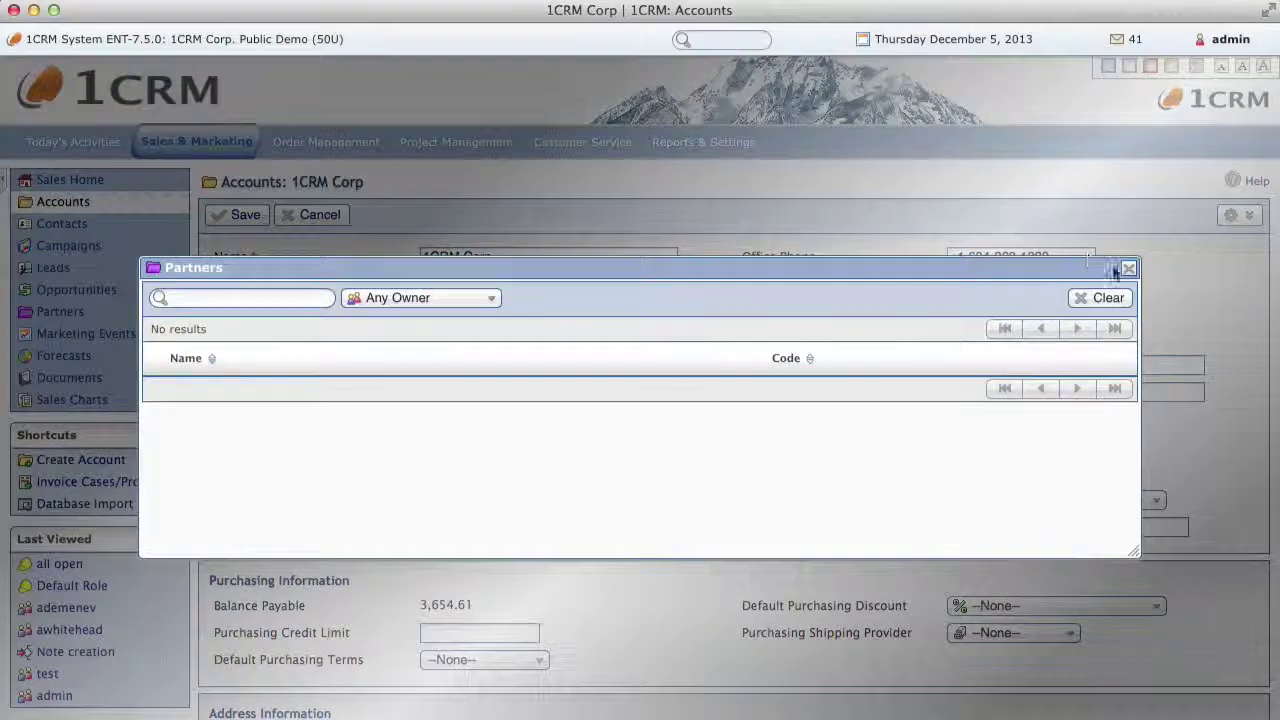
left_click(1122, 266)
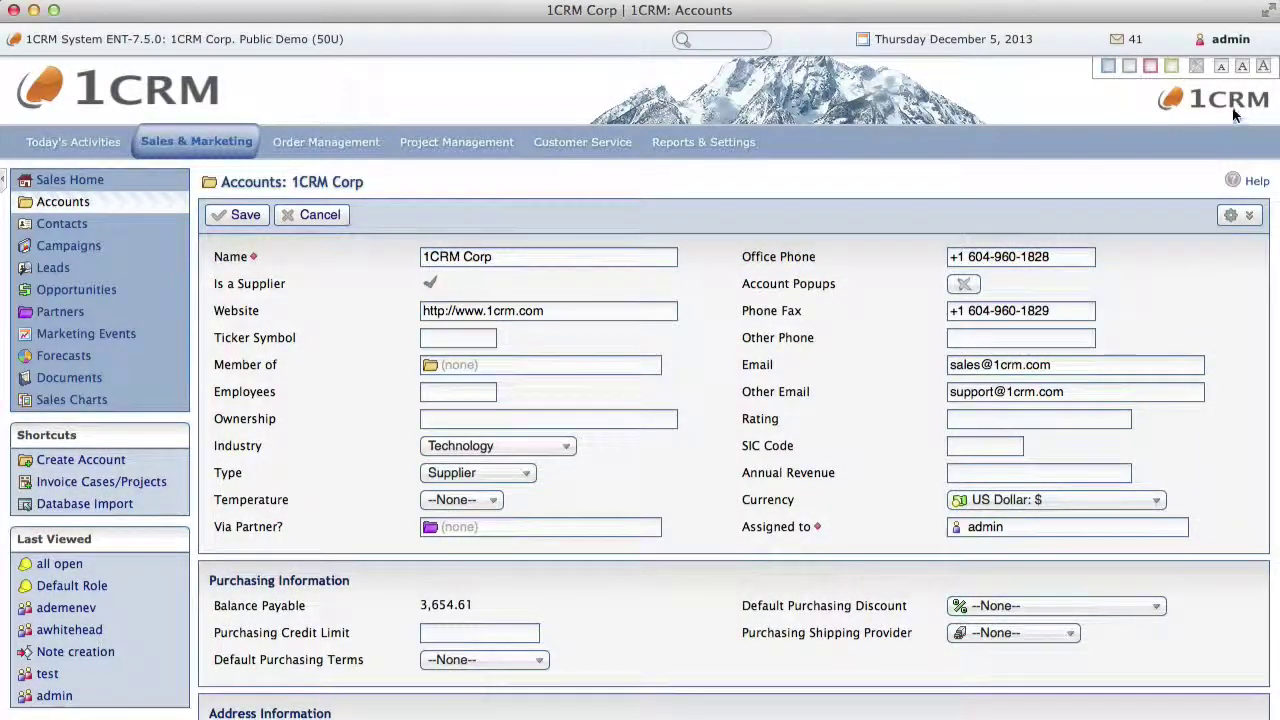
left_click(1228, 40)
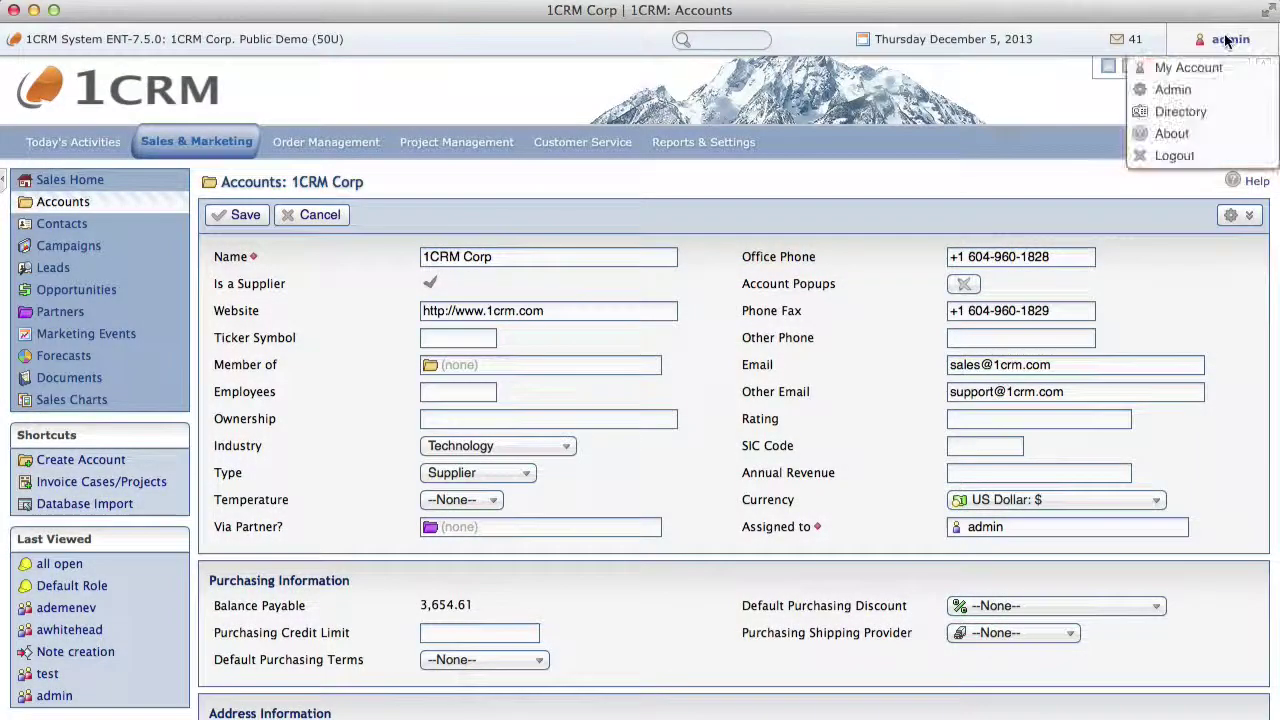
Choose Logout from the admin menu to return to the 1CRM login screen.
left_click(1199, 155)
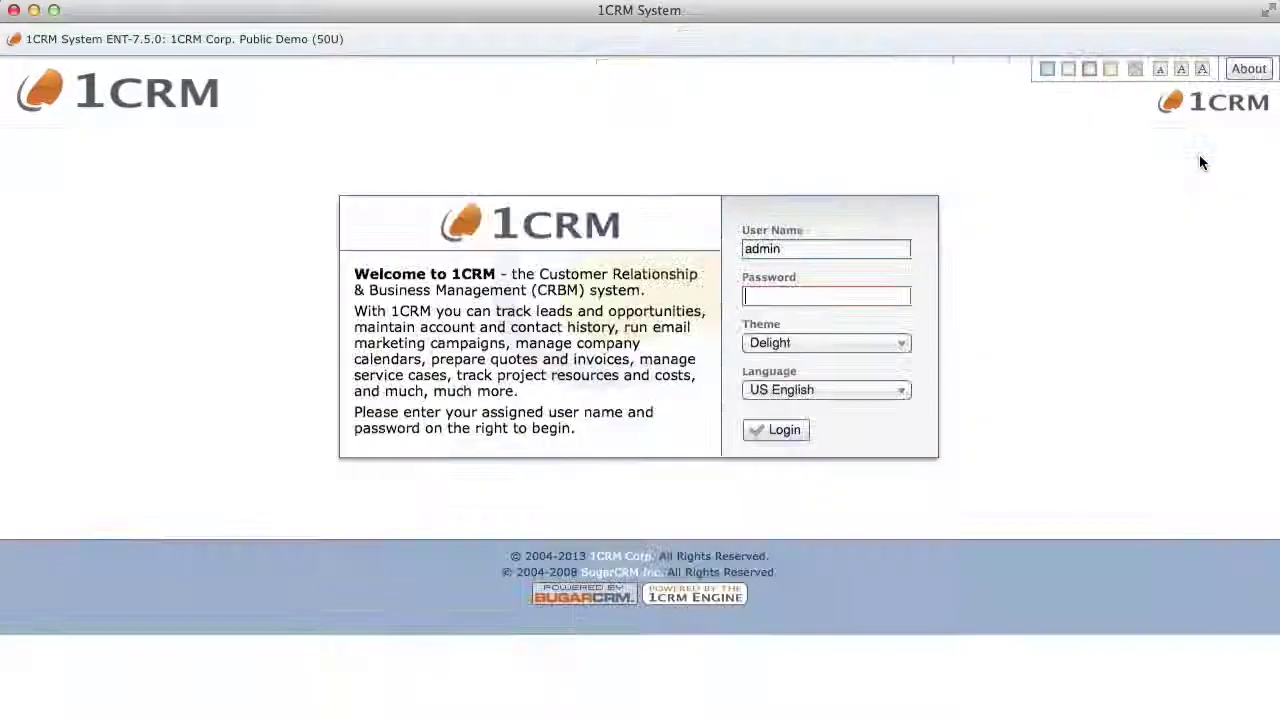